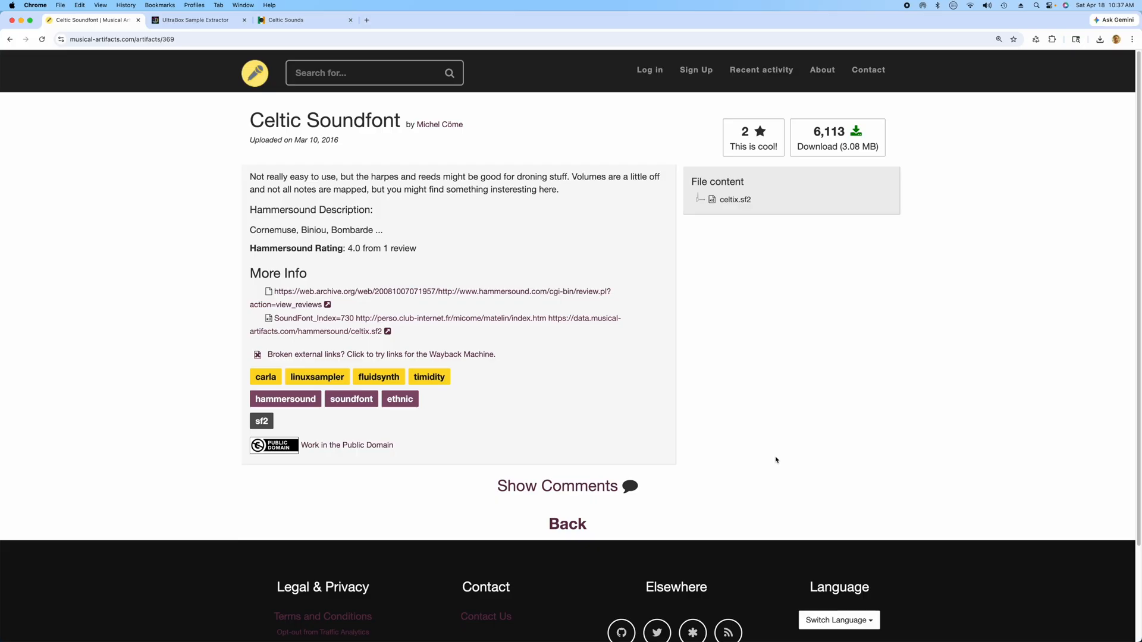
Step: Download the Celtic Soundfont file and load celtix.sf2 into the UltraBox Sample Extractor
left_click(838, 138)
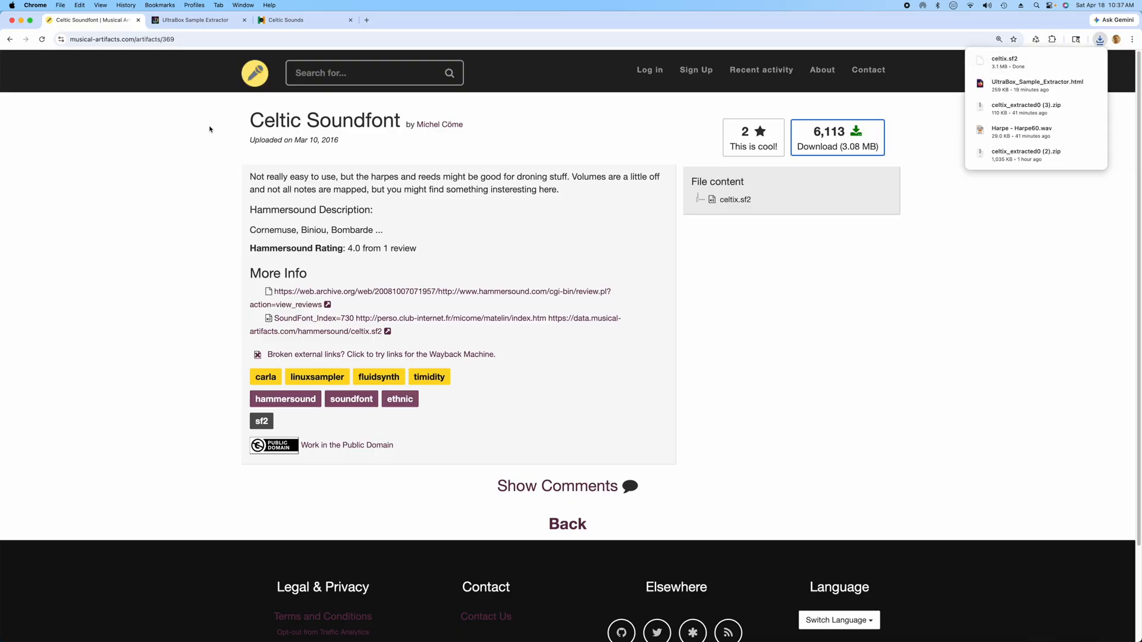
left_click(207, 20)
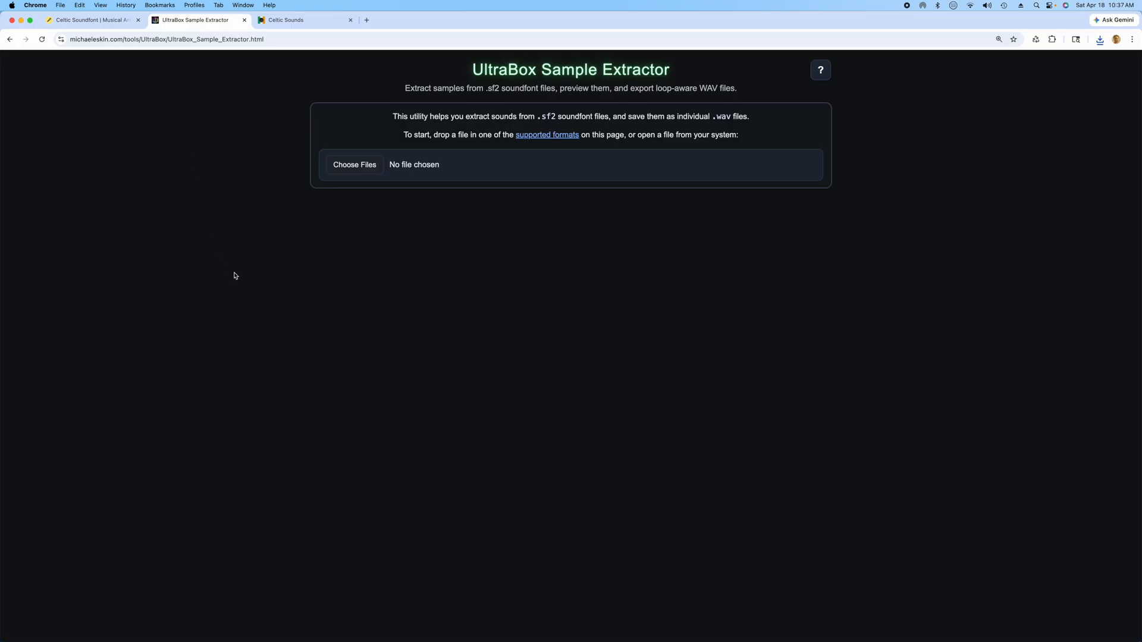
left_click(360, 171)
left_click(455, 176)
double_click(455, 176)
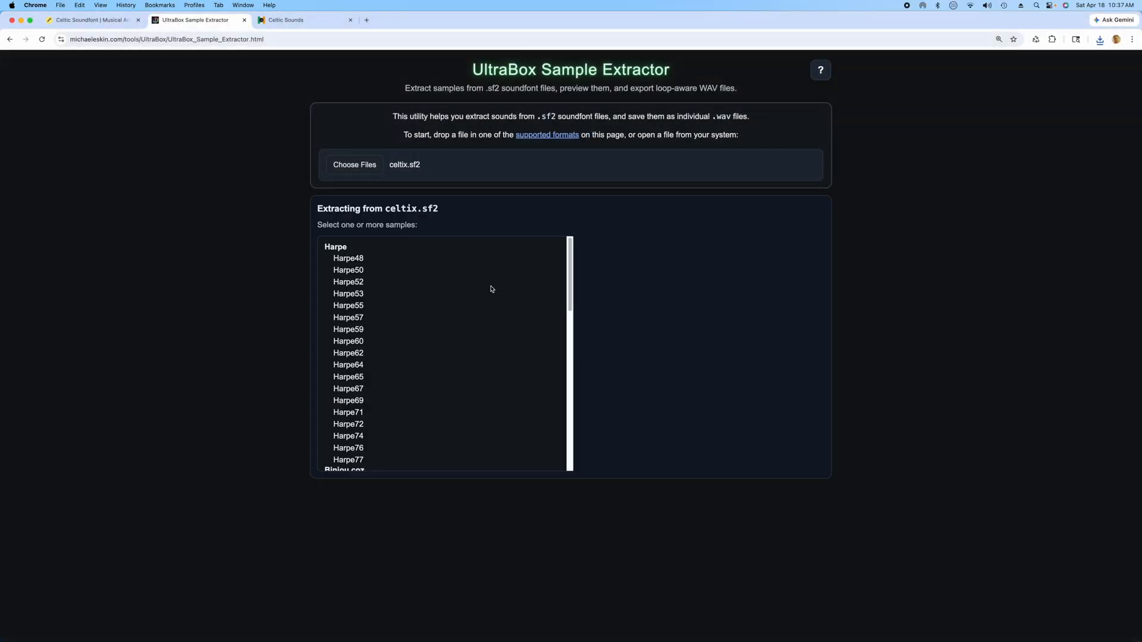
Step: Select the Bombarde74 sample under Hautbois and set the minimum exported note duration to 6 seconds
scroll(461, 339, "down", 10)
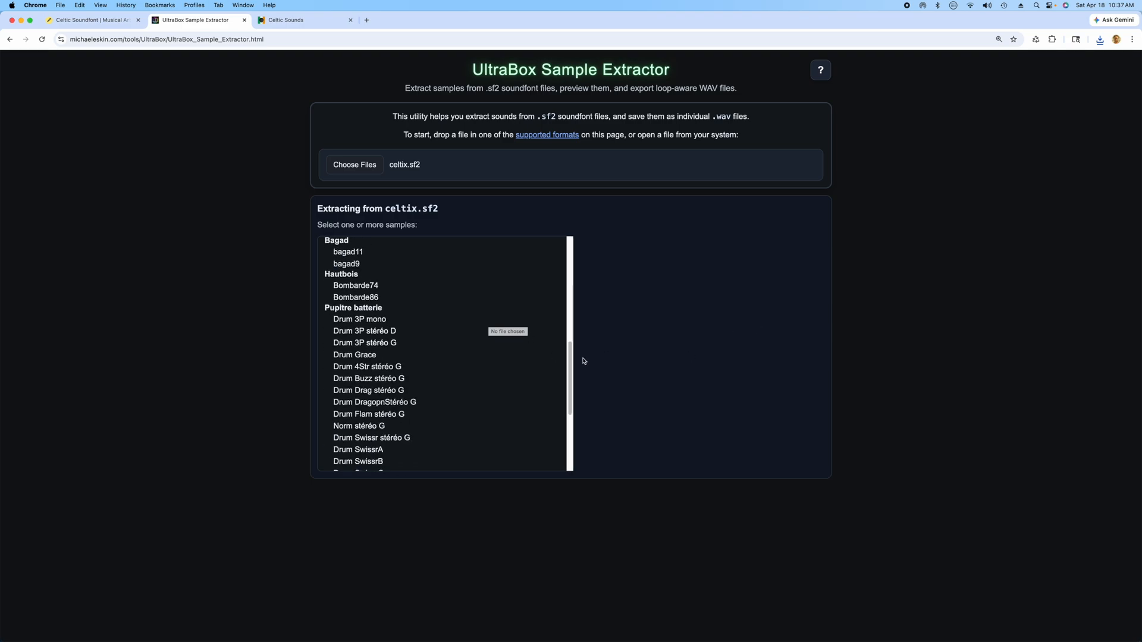
scroll(461, 347, "up", 4)
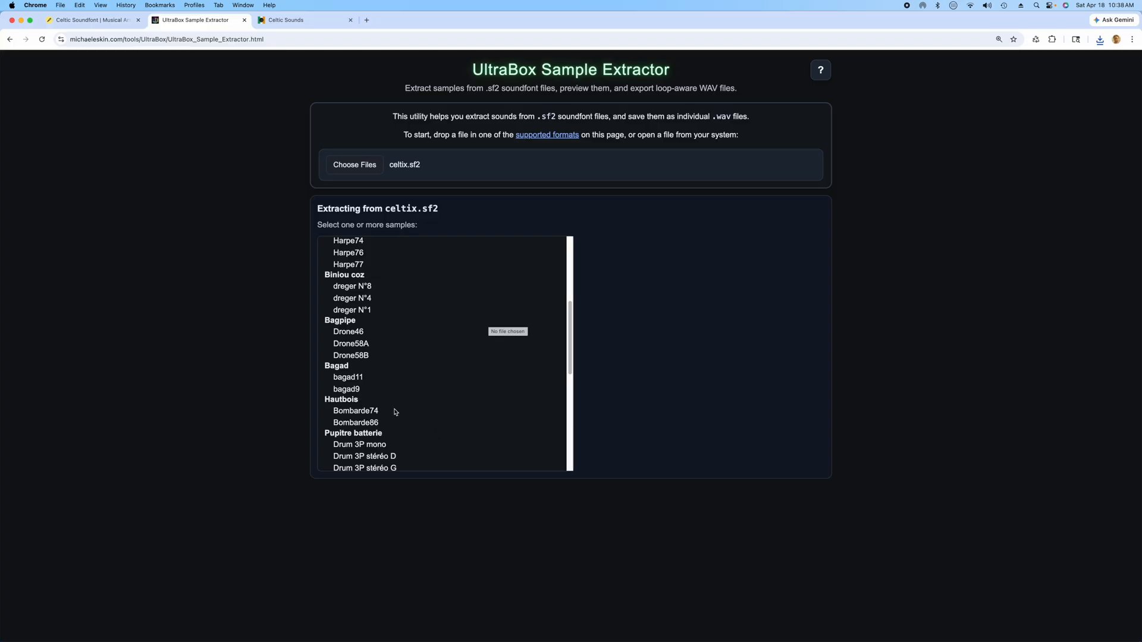
left_click(365, 413)
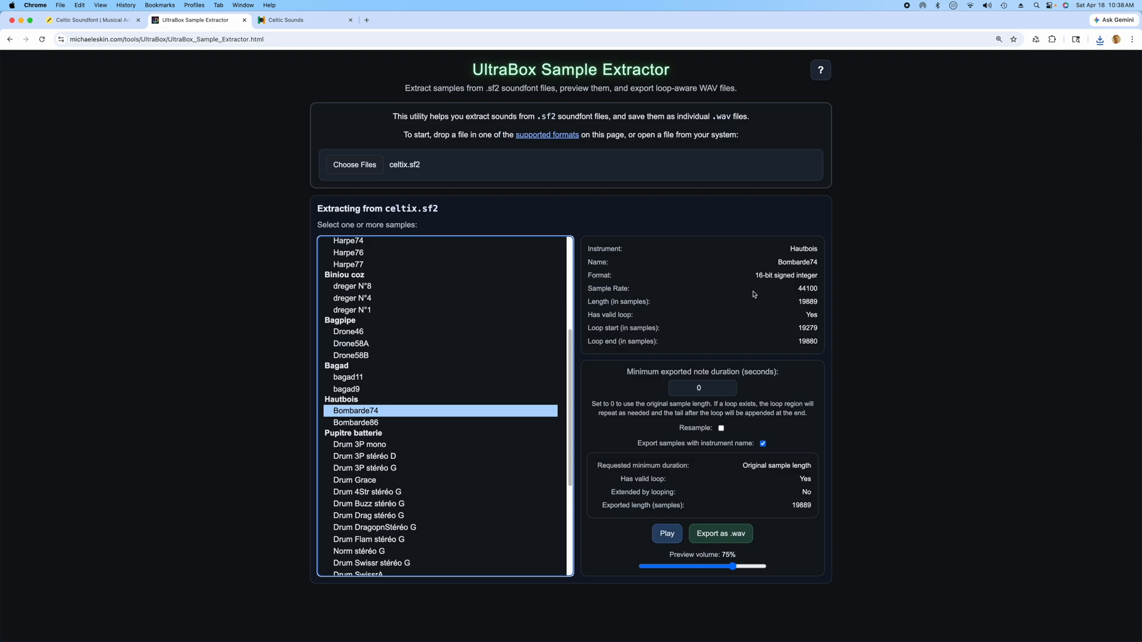
left_click(700, 389)
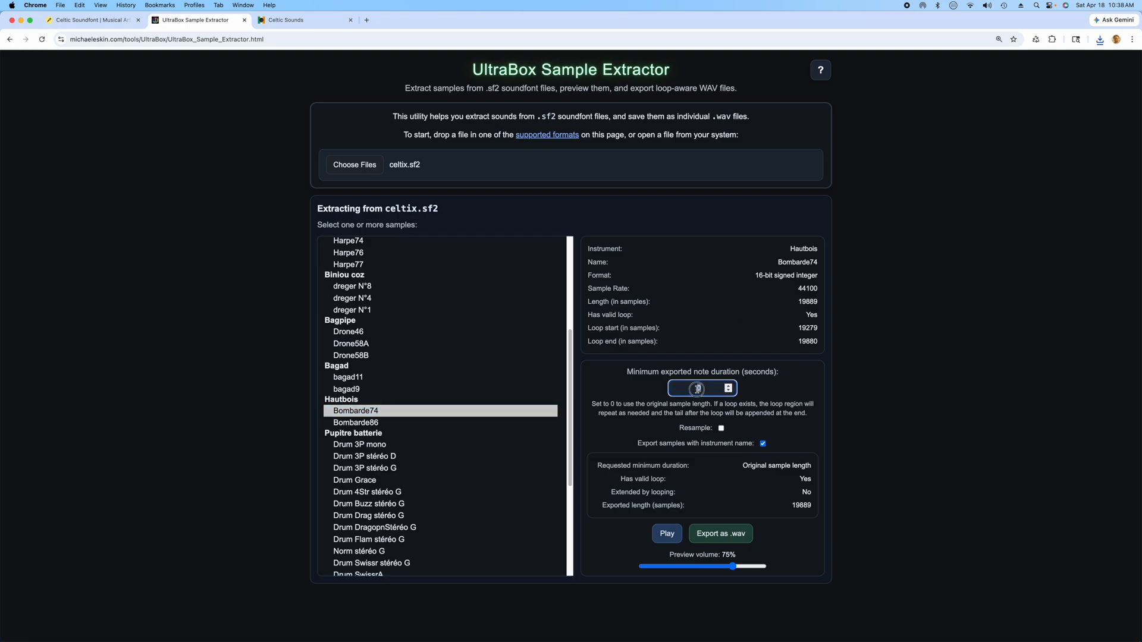
type("6")
left_click(760, 389)
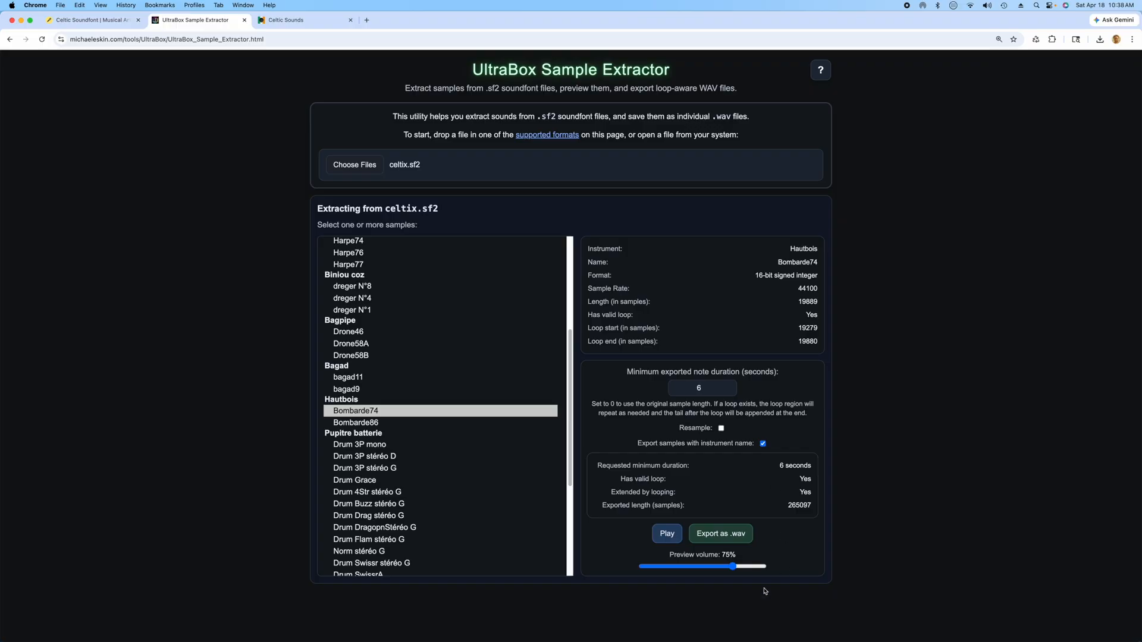
Step: Lower the preview volume to 49% and listen to the Bombarde74 and Bombarde86 samples
left_click_drag(734, 567, 702, 567)
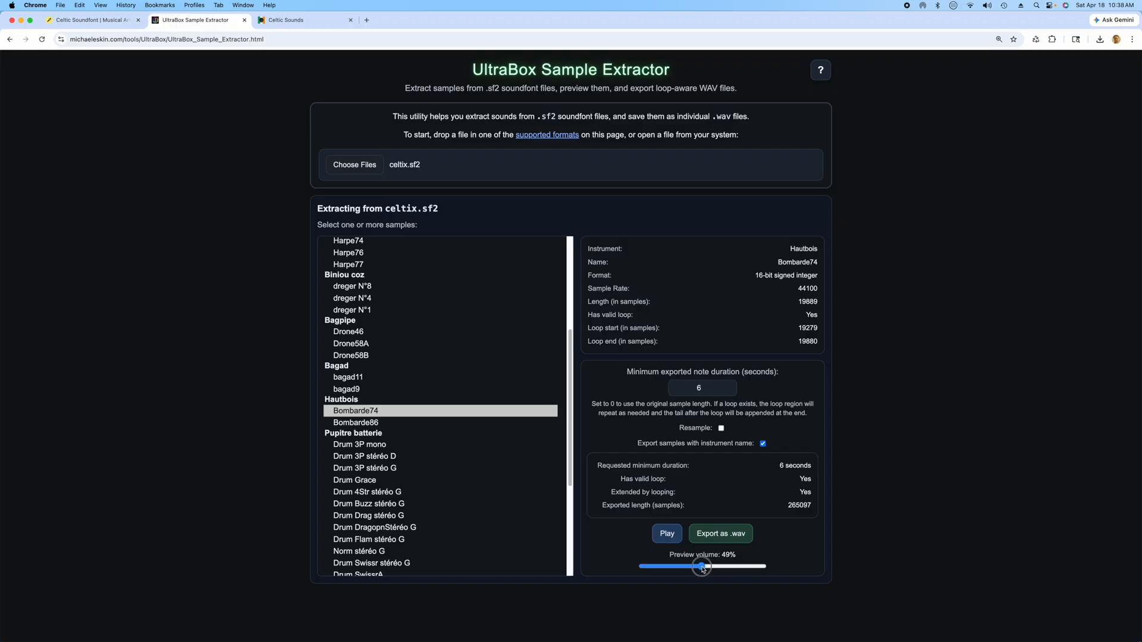
left_click(668, 536)
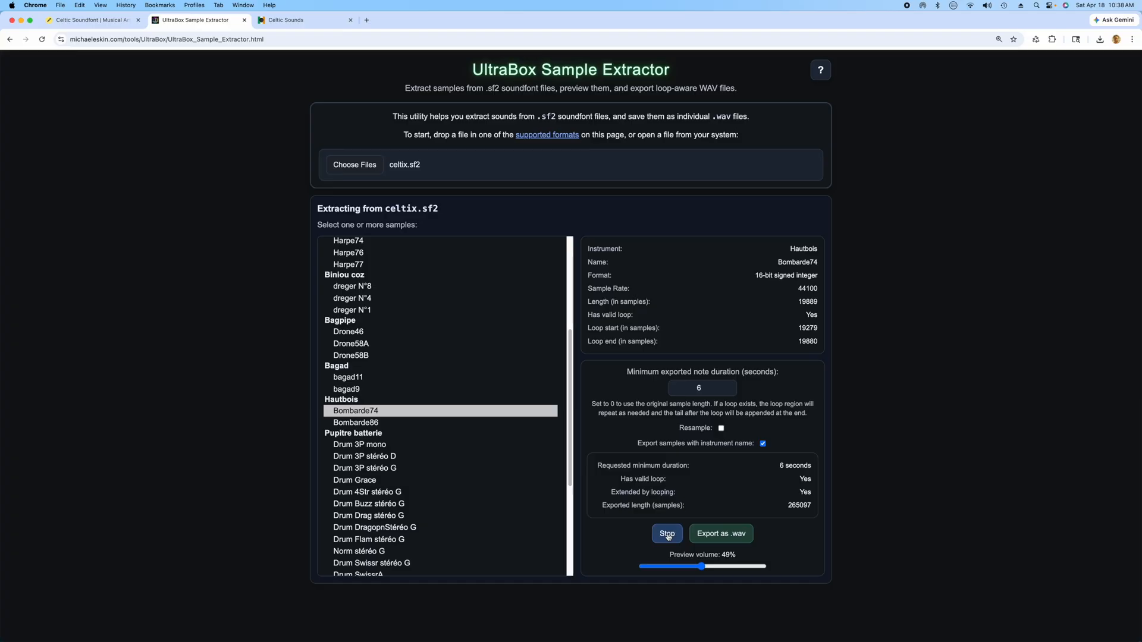
left_click(668, 537)
left_click(377, 423)
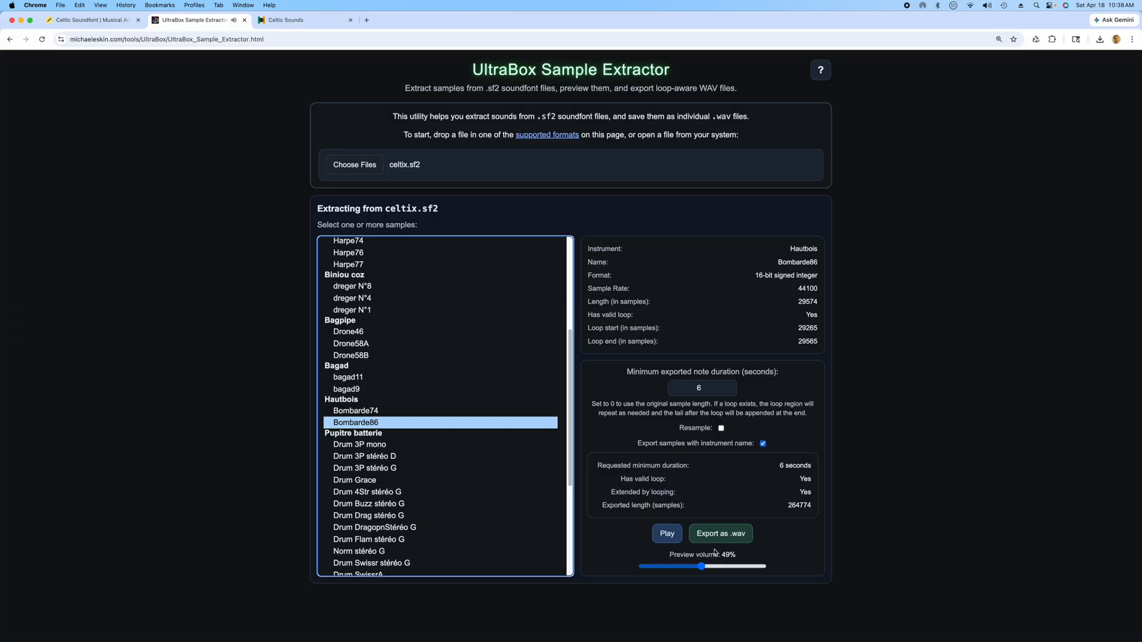
left_click(668, 538)
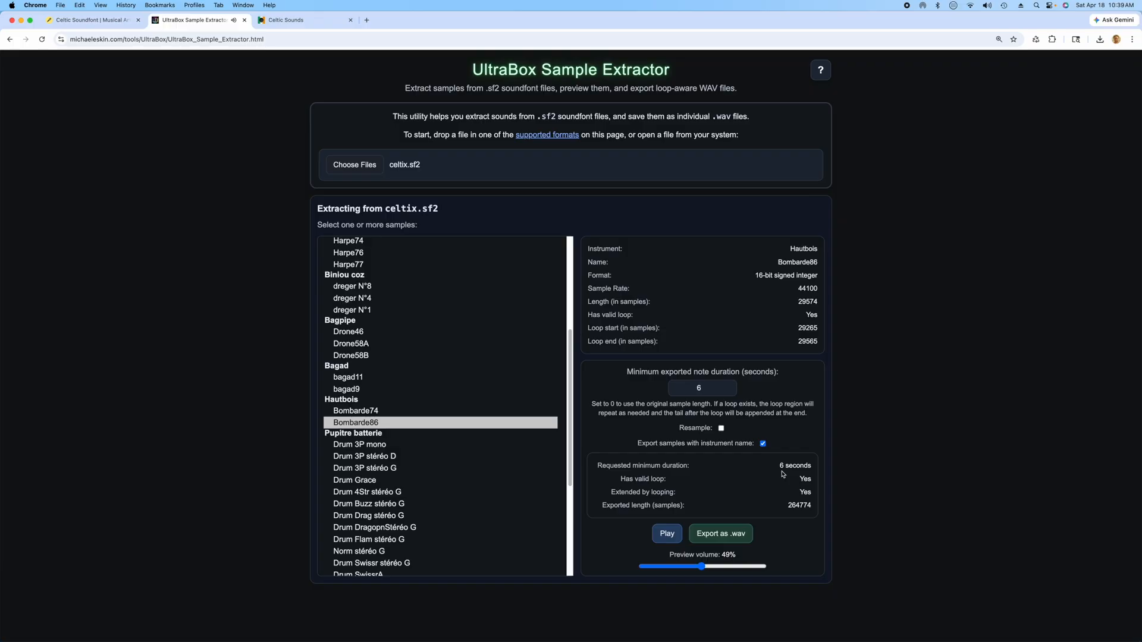
Step: Export the Bombarde74 and Bombarde86 samples together as WAV files in a zip archive
left_click(373, 412, "shift")
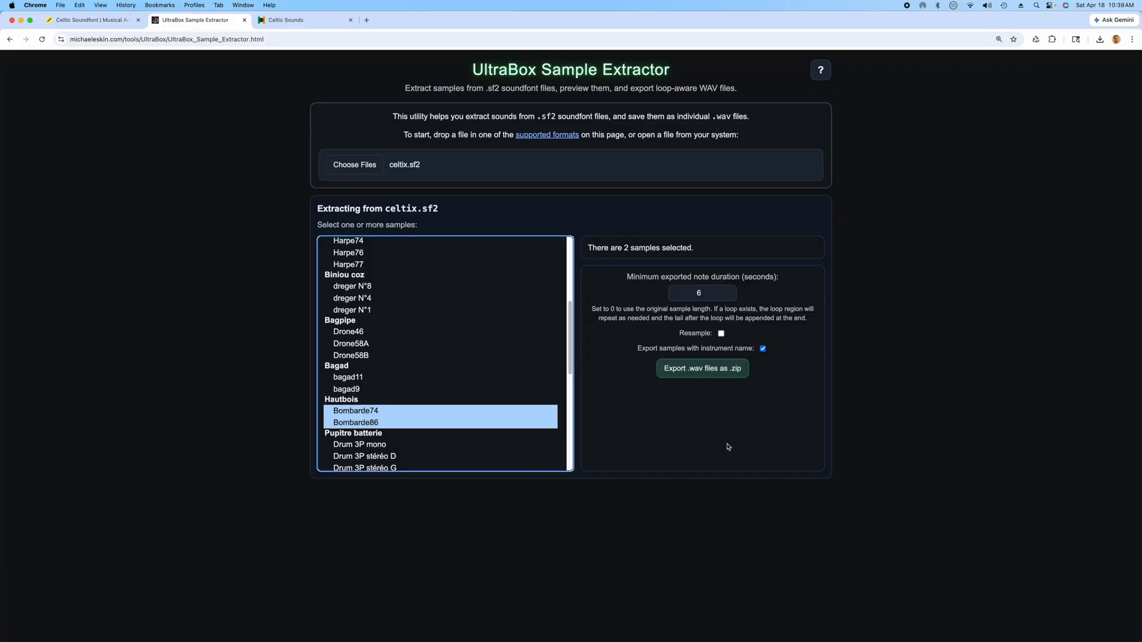
left_click(703, 370)
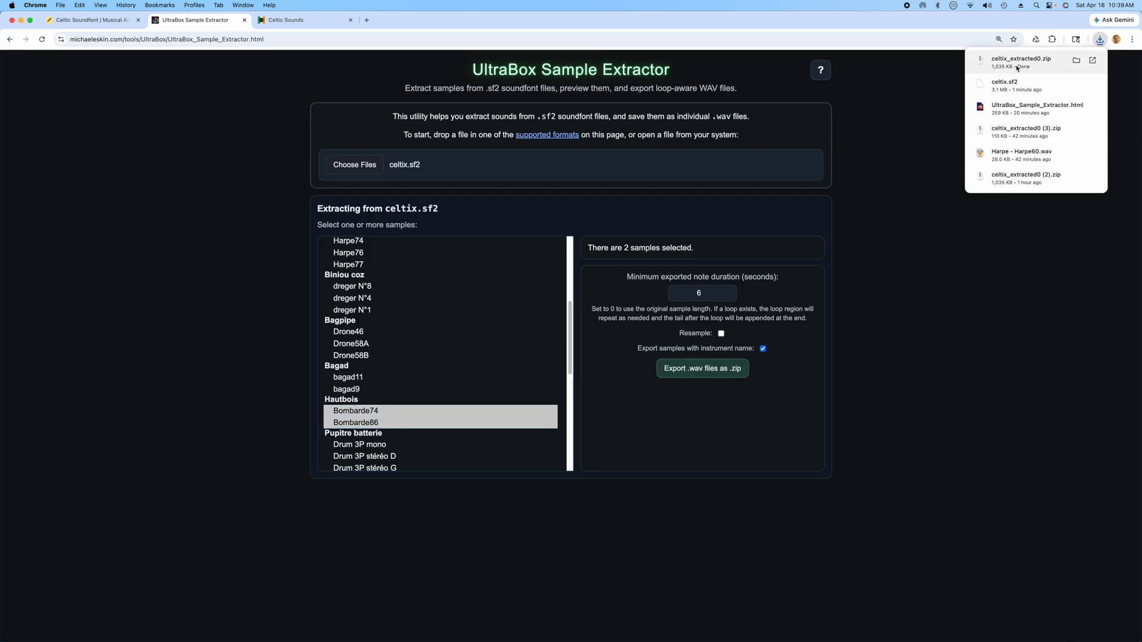
left_click(221, 268)
Step: Switch to Finder, unpack celtix_extracted0.zip in Downloads and open the extracted folder
mouse_move(215, 639)
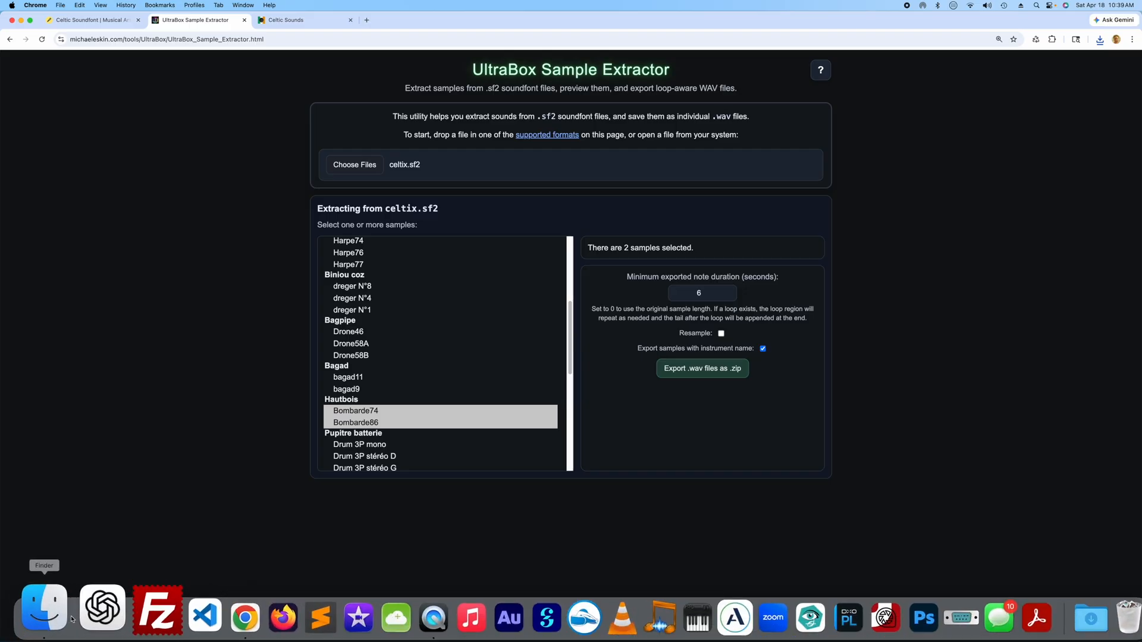
left_click(64, 617)
double_click(551, 190)
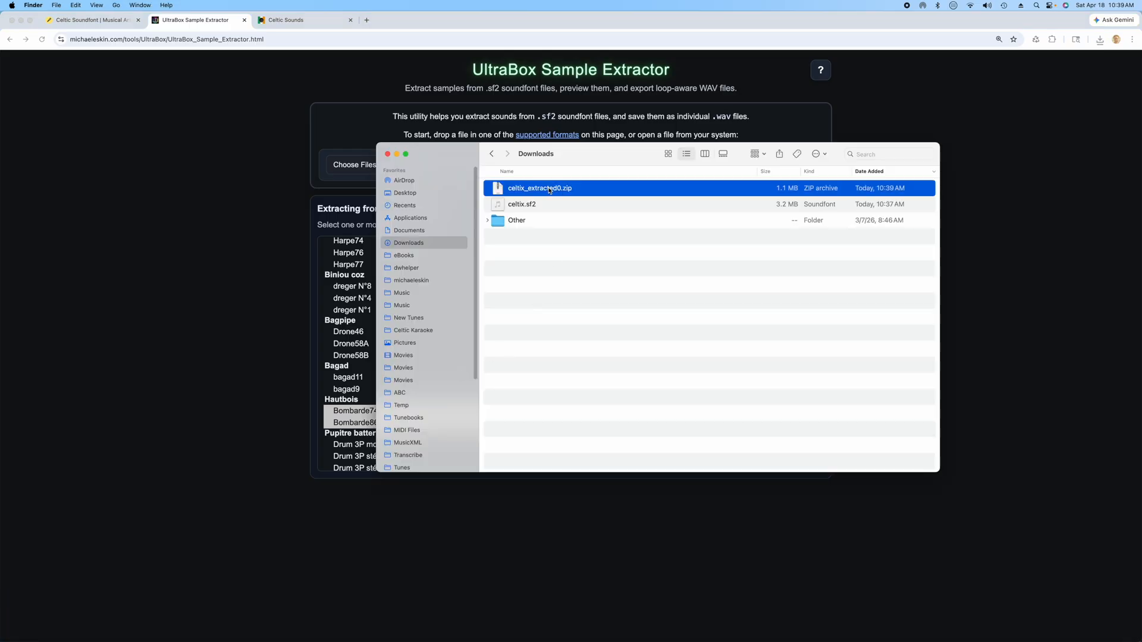
double_click(529, 185)
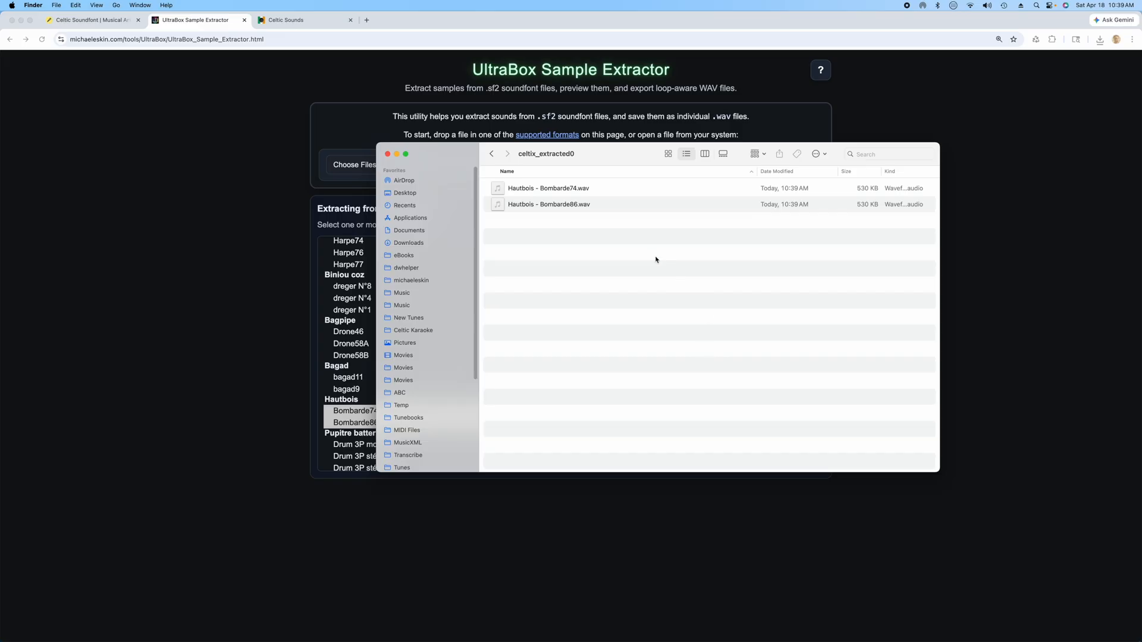
Step: Rename the Bombarde74 file as D5.wav and the Bombarde86 file as D6.wav
left_click(568, 191)
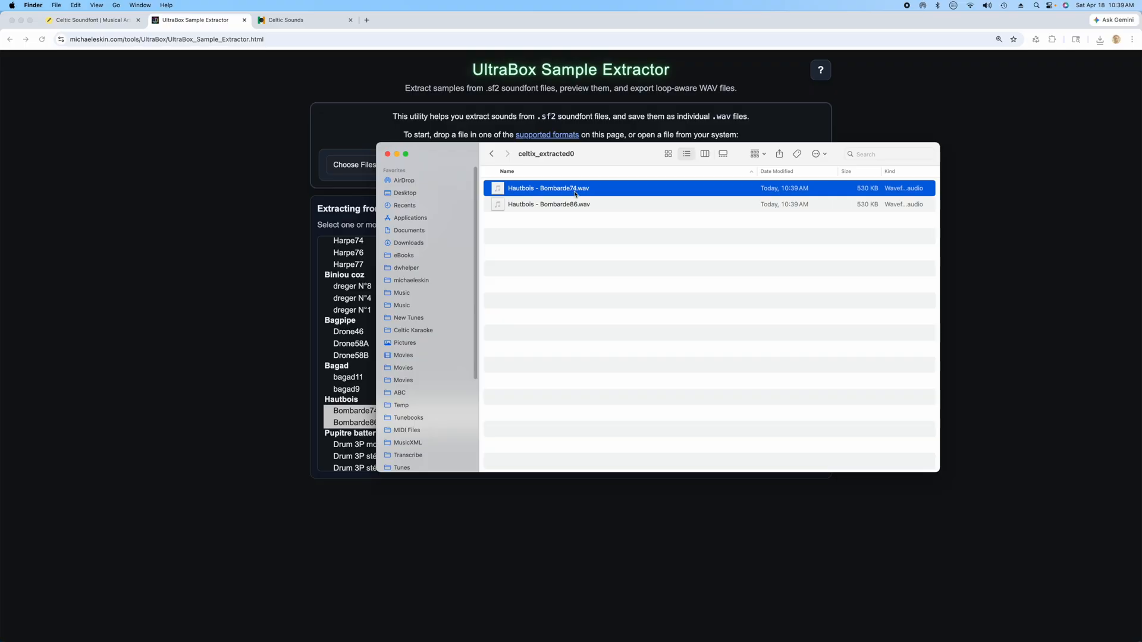
left_click(575, 192)
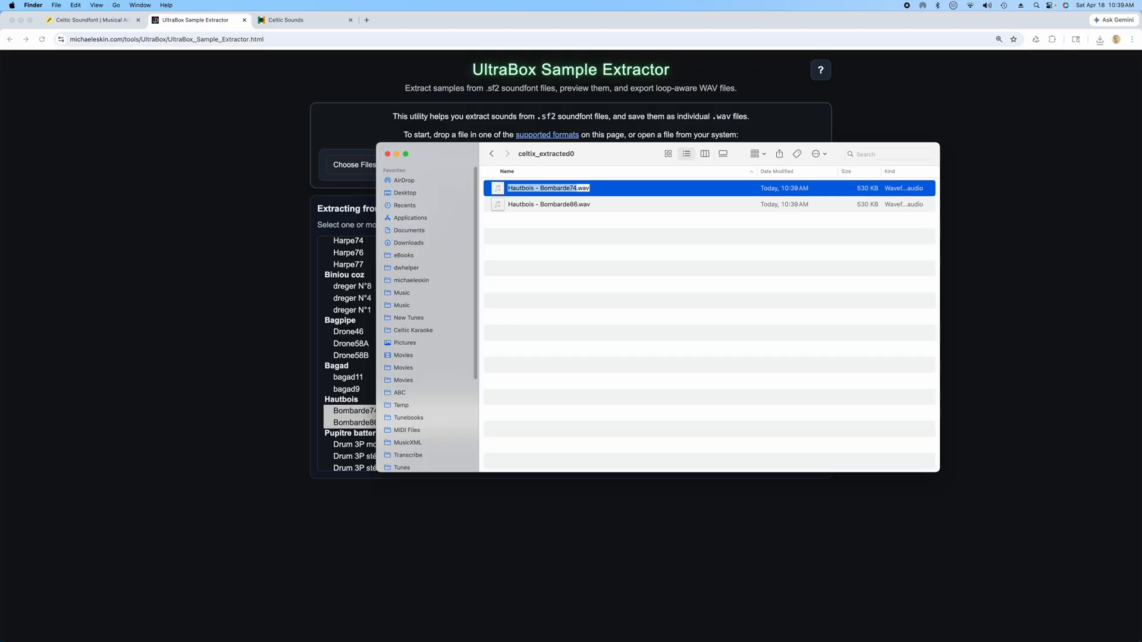
type("D5")
left_click(546, 205)
left_click(546, 206)
type("D")
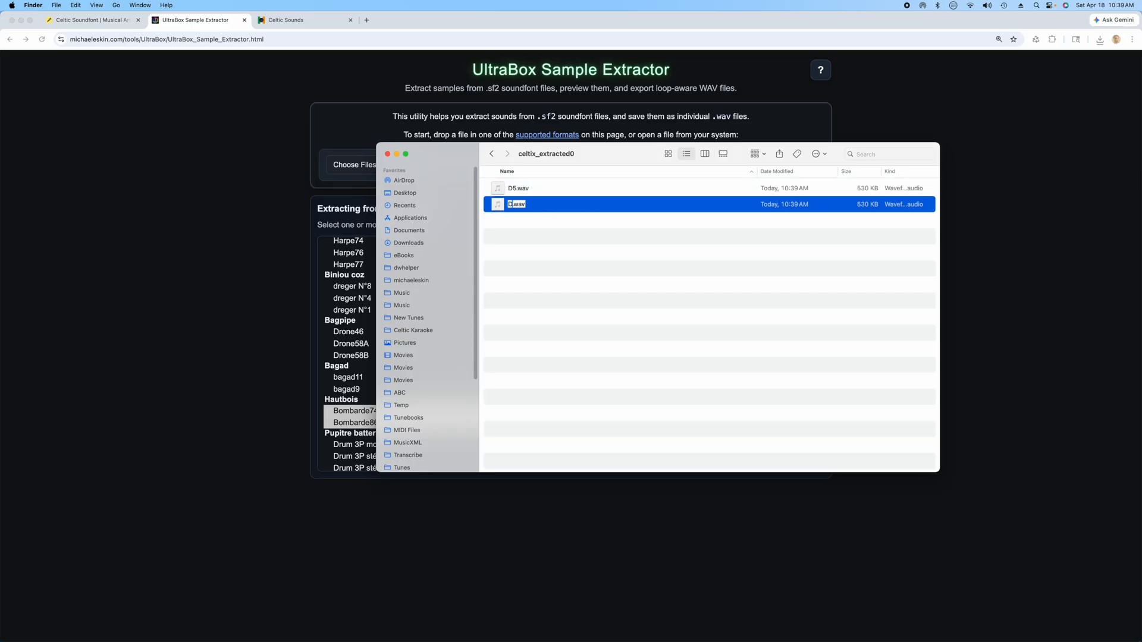
type("6")
key("Return")
Step: Open the online ABC Transcription Tools Custom Instrument Builder page in a new Chrome tab
left_click(367, 21)
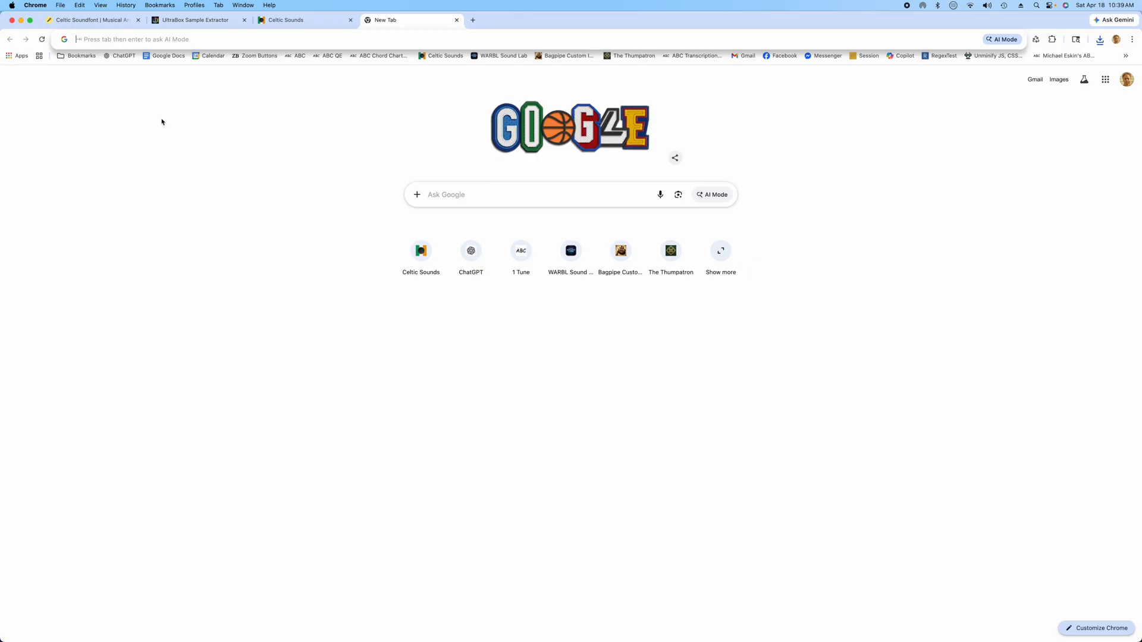
type("custom")
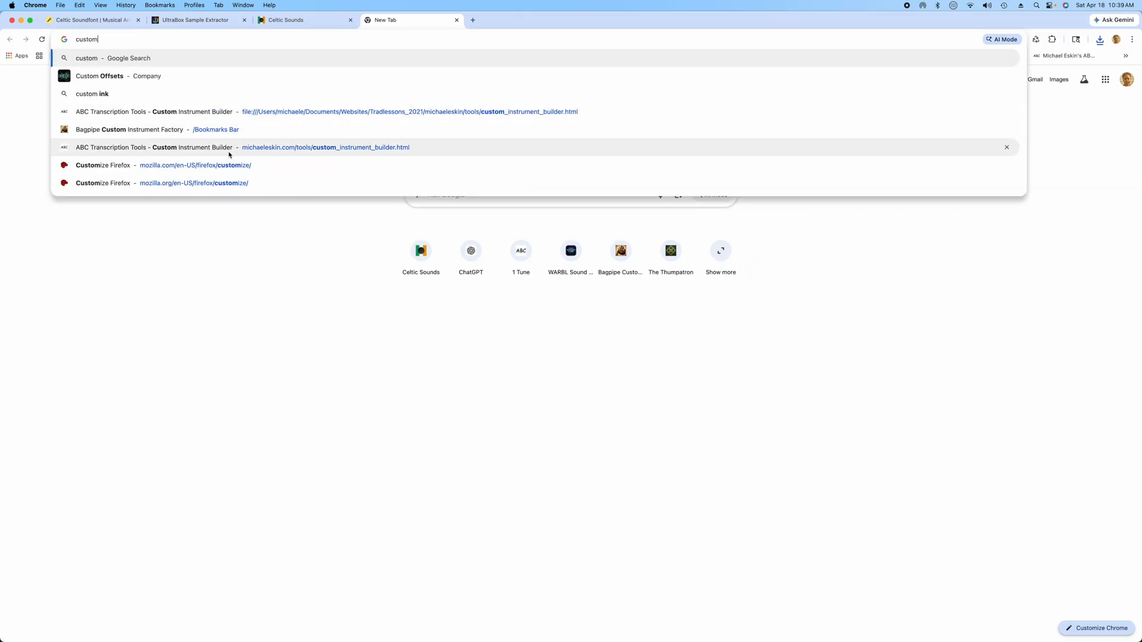
left_click(229, 149)
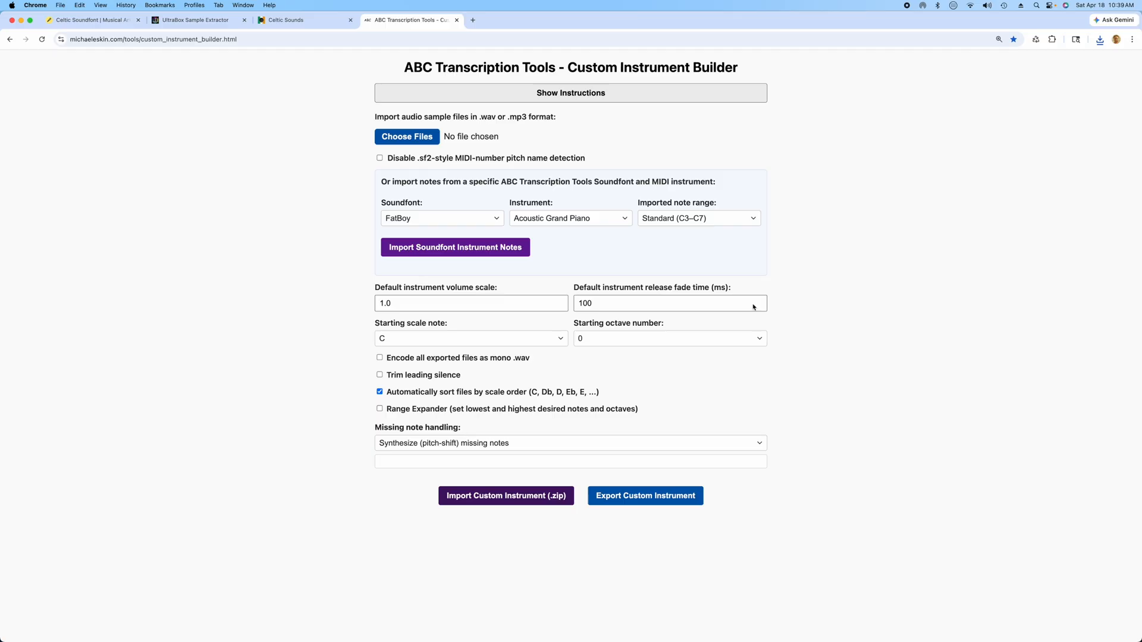
Step: Import the audio samples D5.wav and D6.wav from the celtix_extracted0 folder
left_click(415, 142)
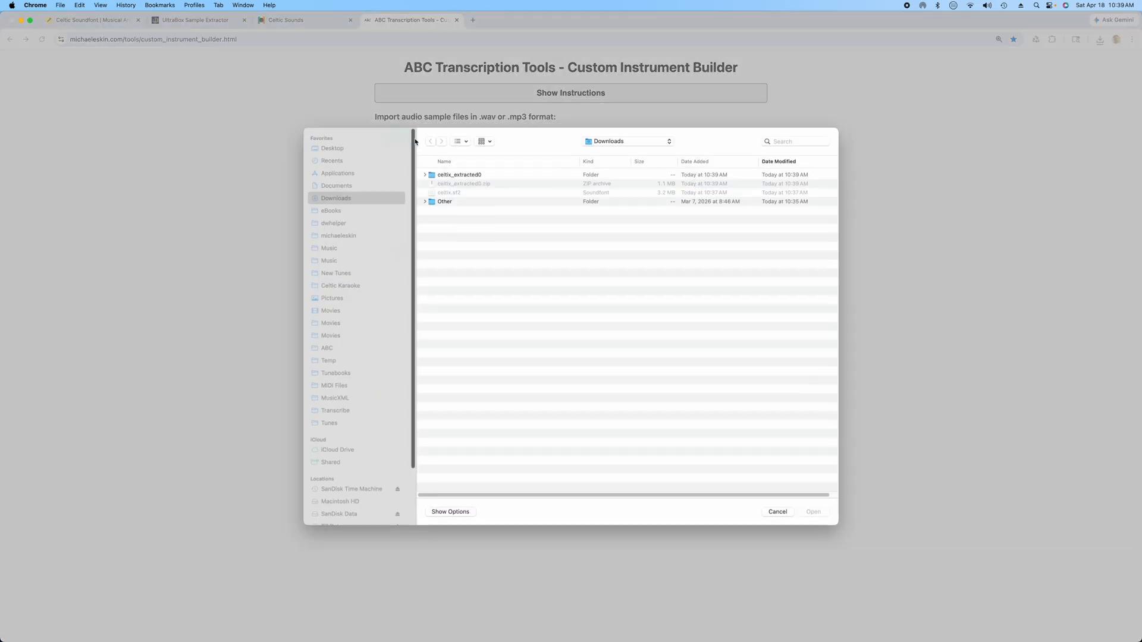
double_click(465, 175)
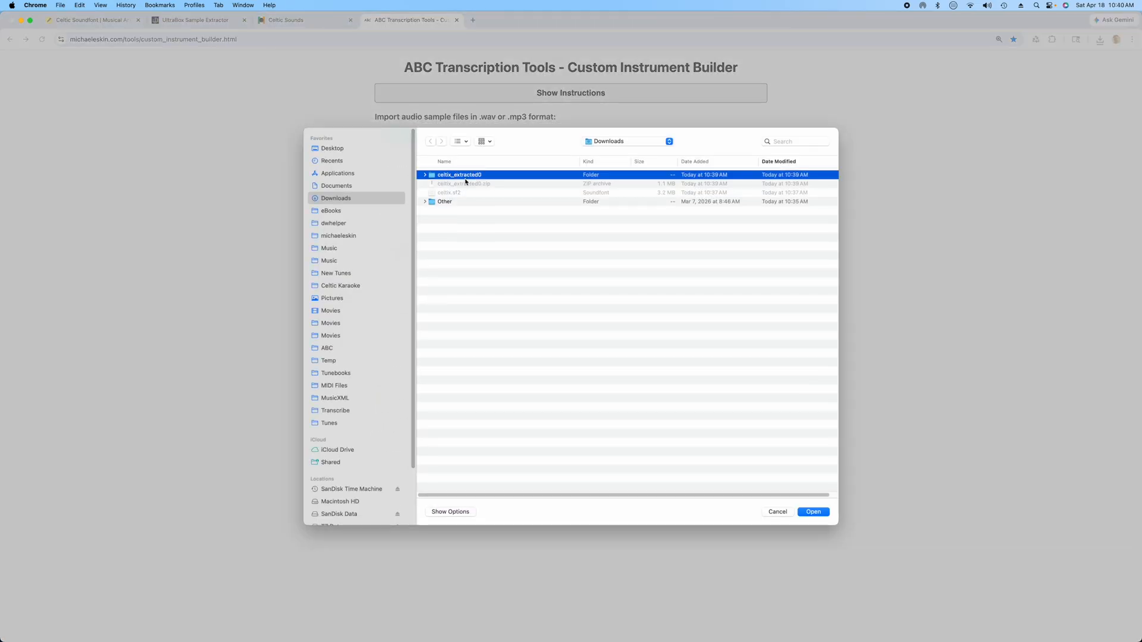
left_click(454, 175)
left_click(454, 184, "shift")
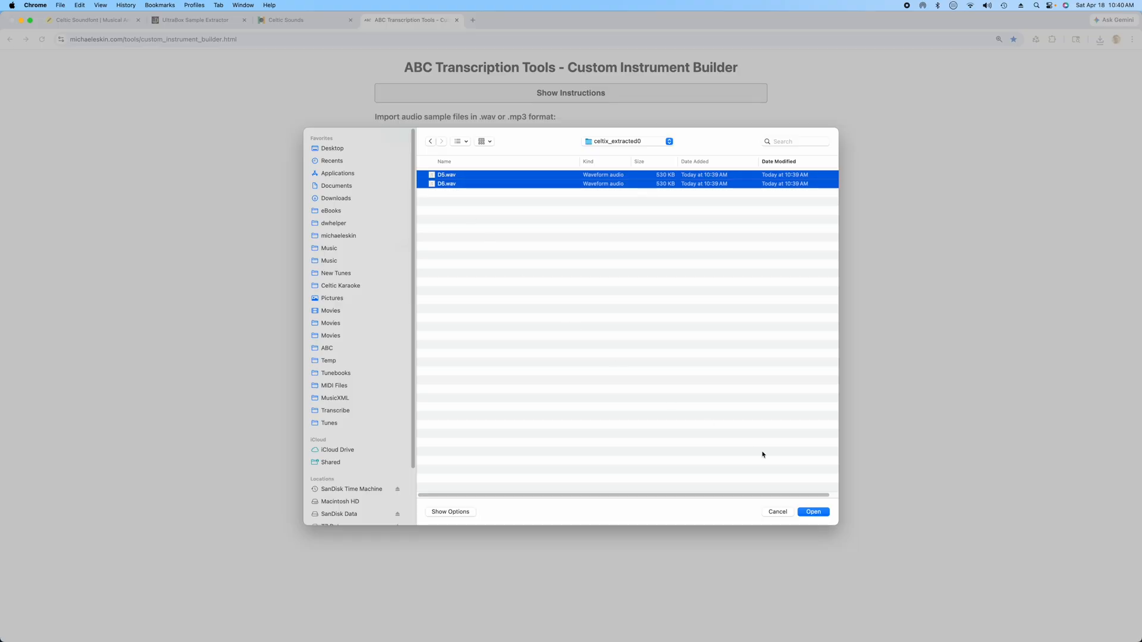
left_click(817, 512)
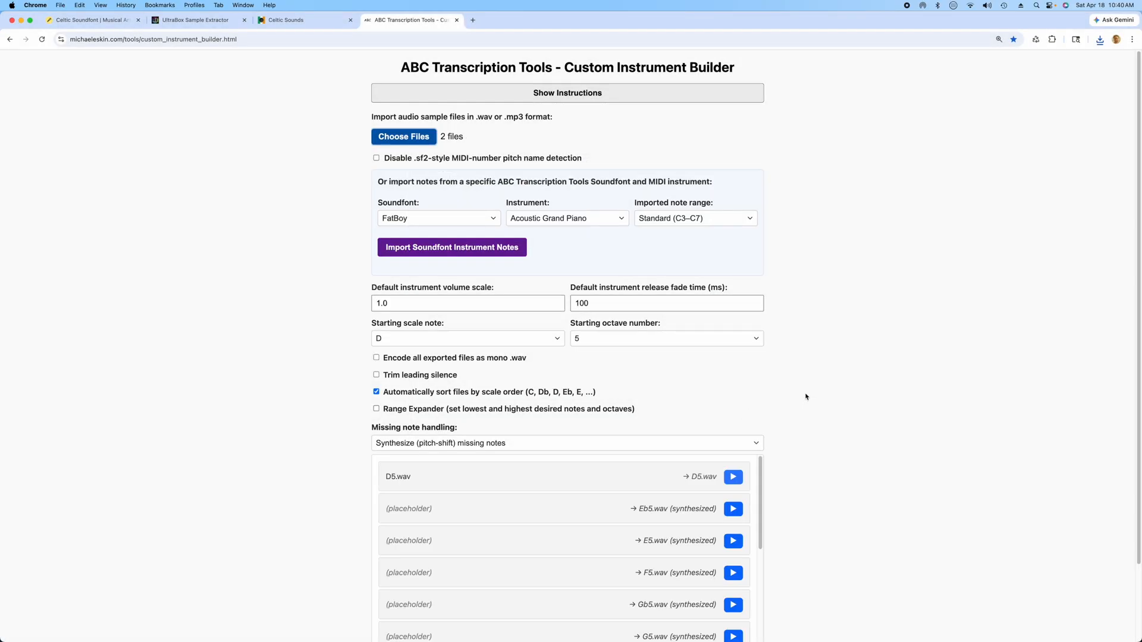
Step: Listen to the imported D5 and D6 notes and the synthesized G5 note
scroll(806, 396, "down", 3)
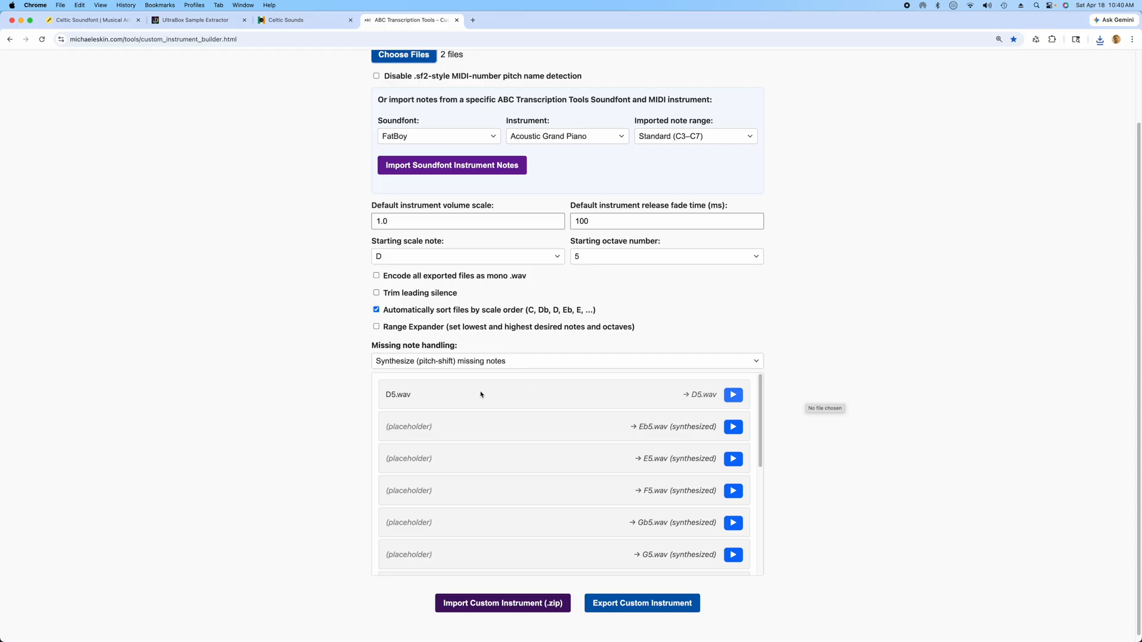
left_click_drag(762, 427, 755, 377)
left_click(738, 402)
left_click(738, 402)
left_click_drag(760, 427, 744, 576)
left_click(734, 552)
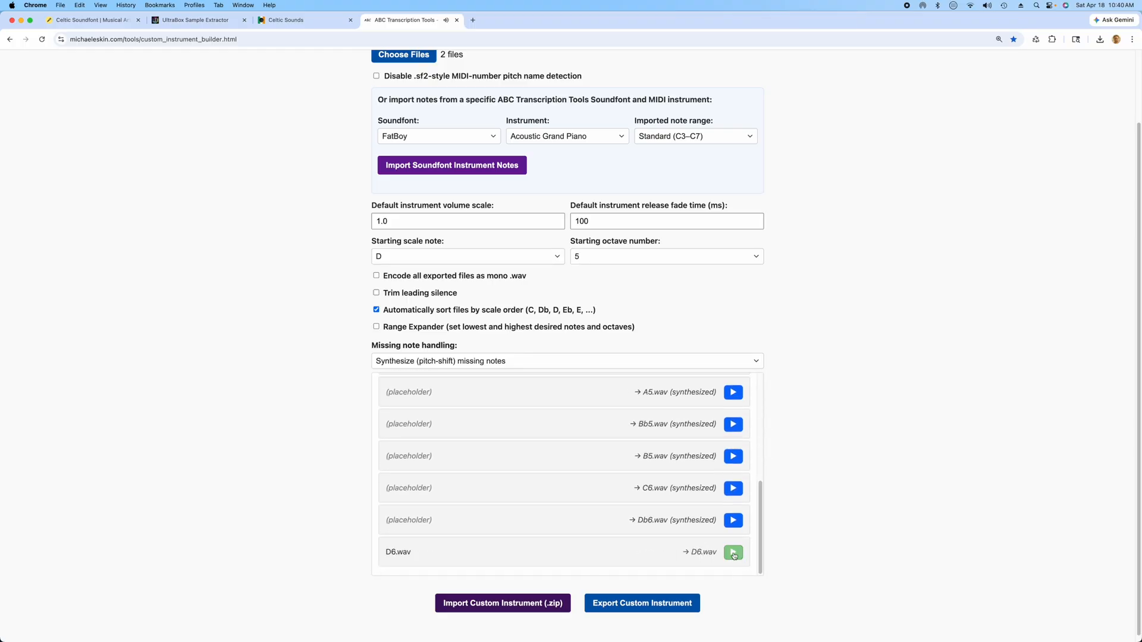
scroll(761, 503, "up", 3)
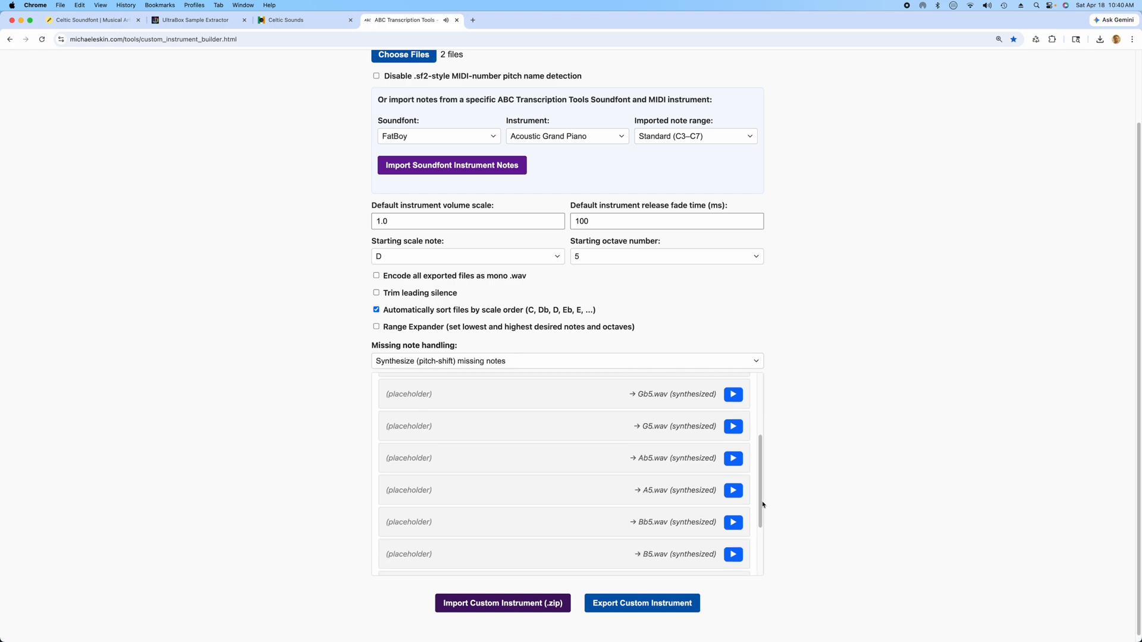
left_click(732, 428)
Step: Enable the Range Expander and set the lowest desired octave to 4
left_click(376, 327)
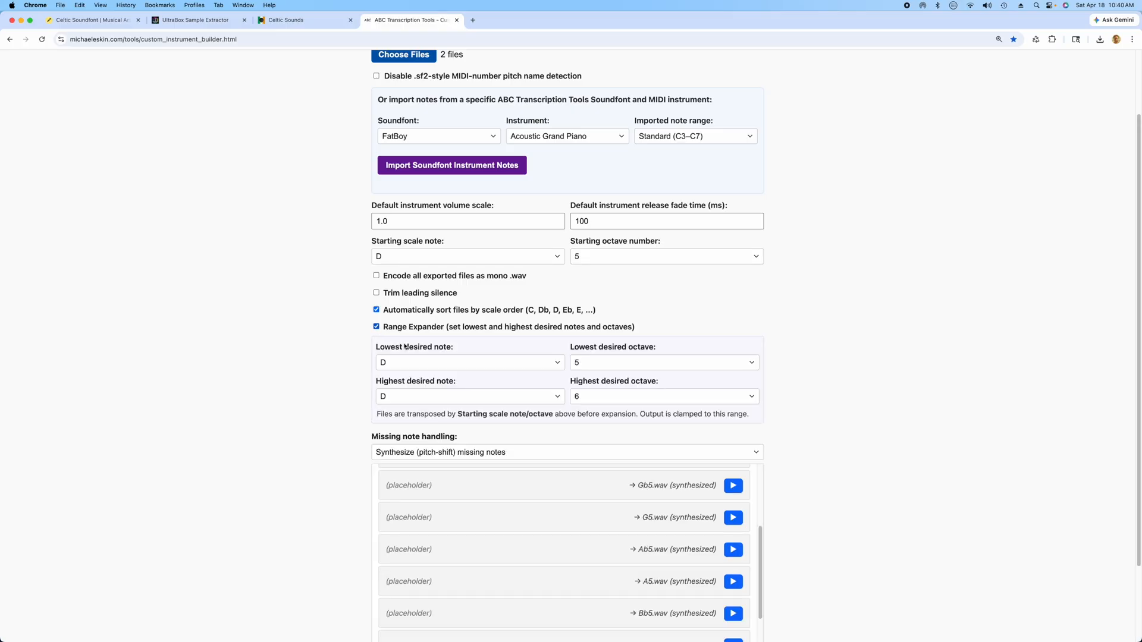
left_click(754, 368)
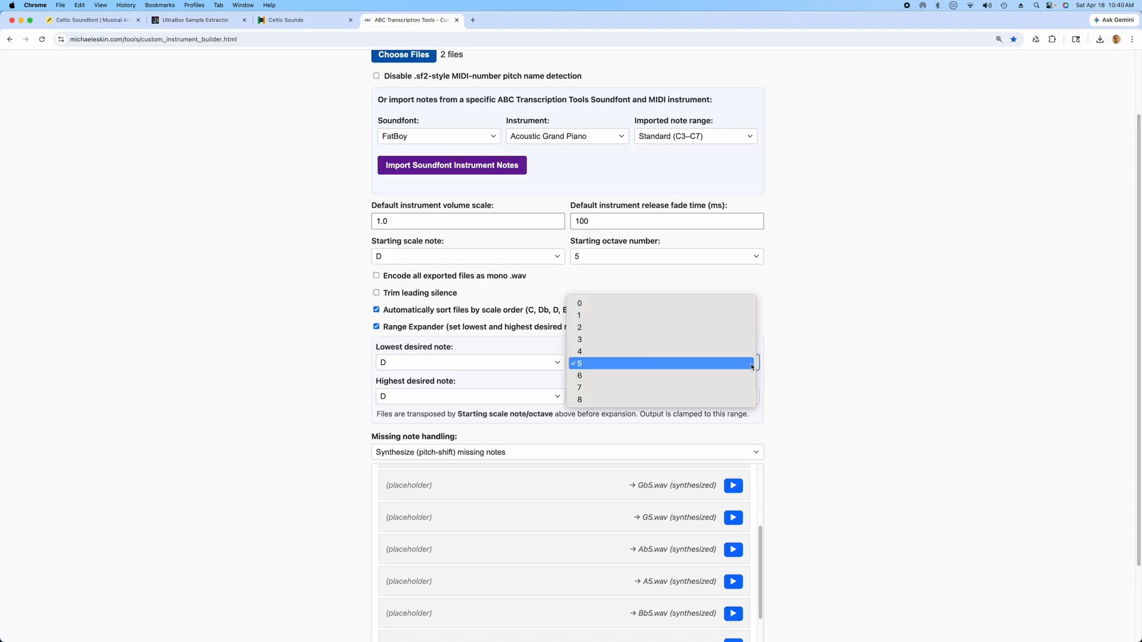
left_click(690, 351)
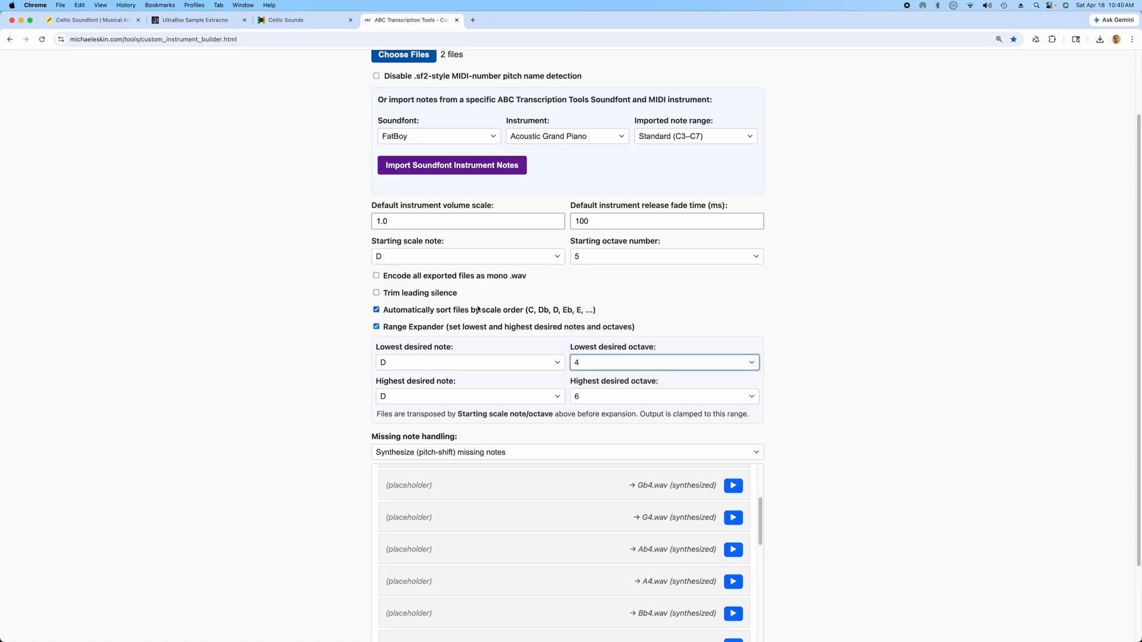
Step: Set the default instrument volume scale to 0.5
left_click(396, 222)
left_click_drag(404, 220, 350, 225)
type("0")
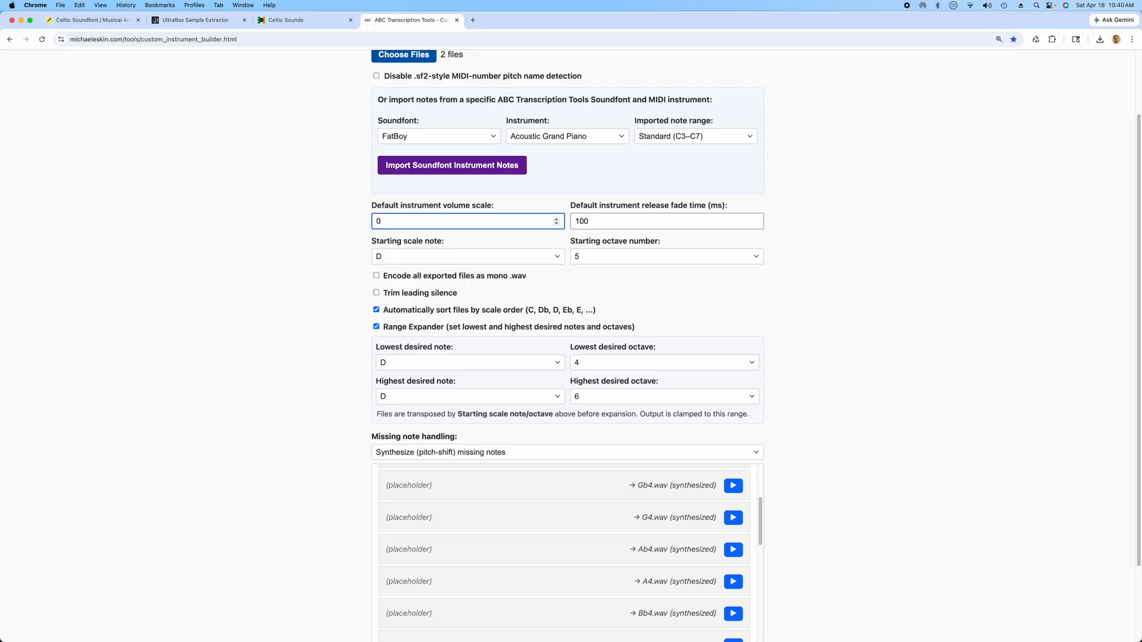
type(".5")
left_click(922, 313)
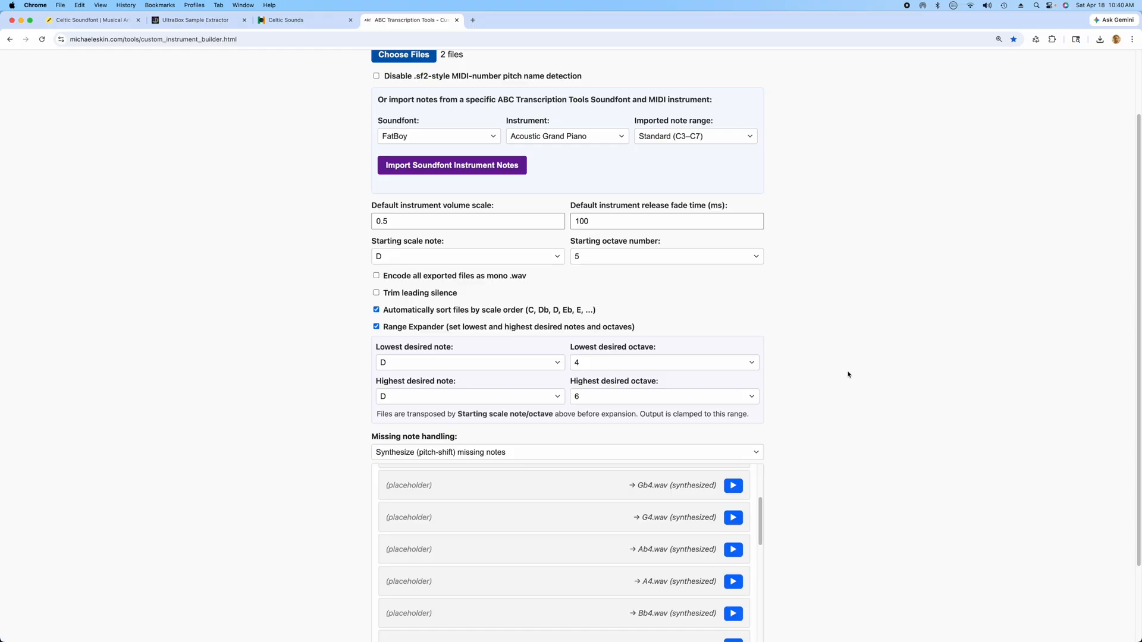
Step: Export the custom instrument as bombarde.zip
scroll(838, 378, "down", 2)
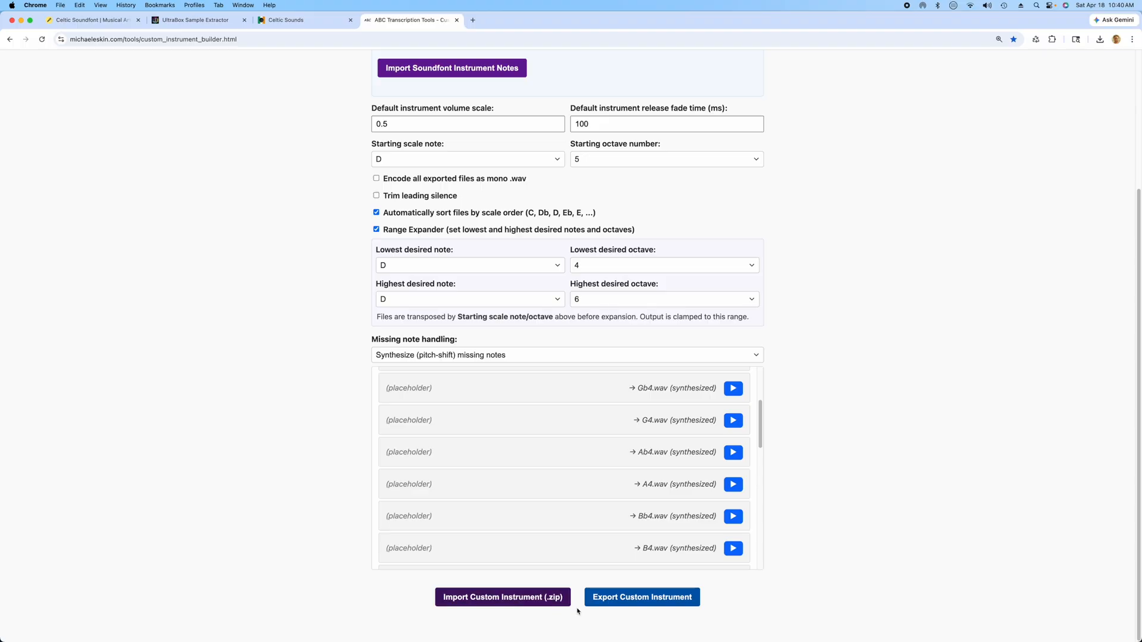
left_click(642, 598)
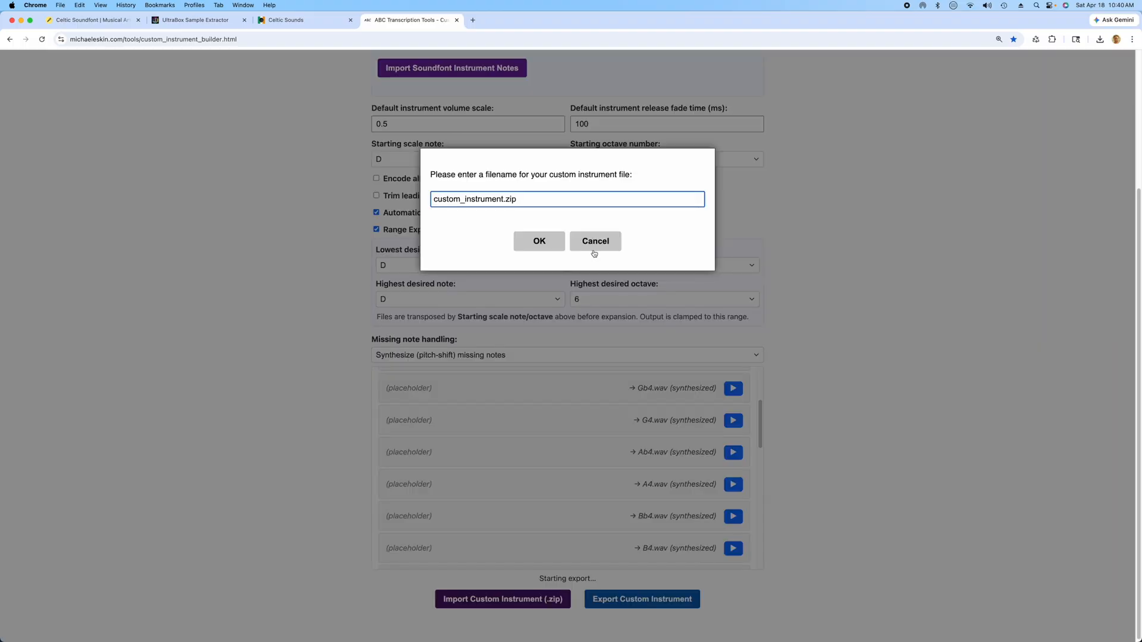
left_click_drag(502, 200, 381, 201)
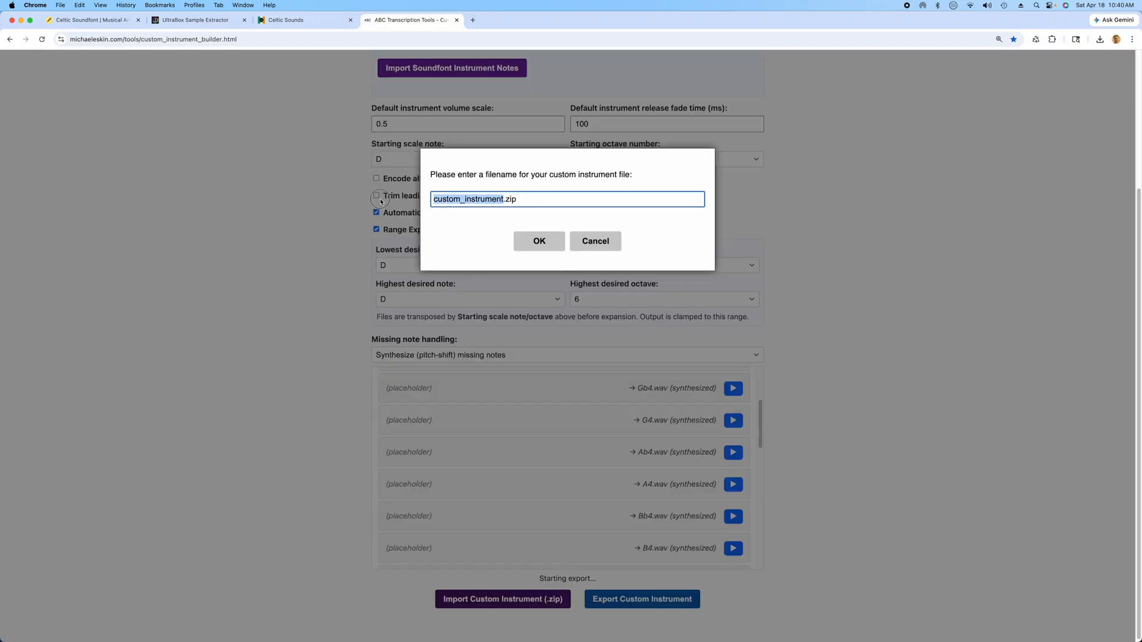
type("b")
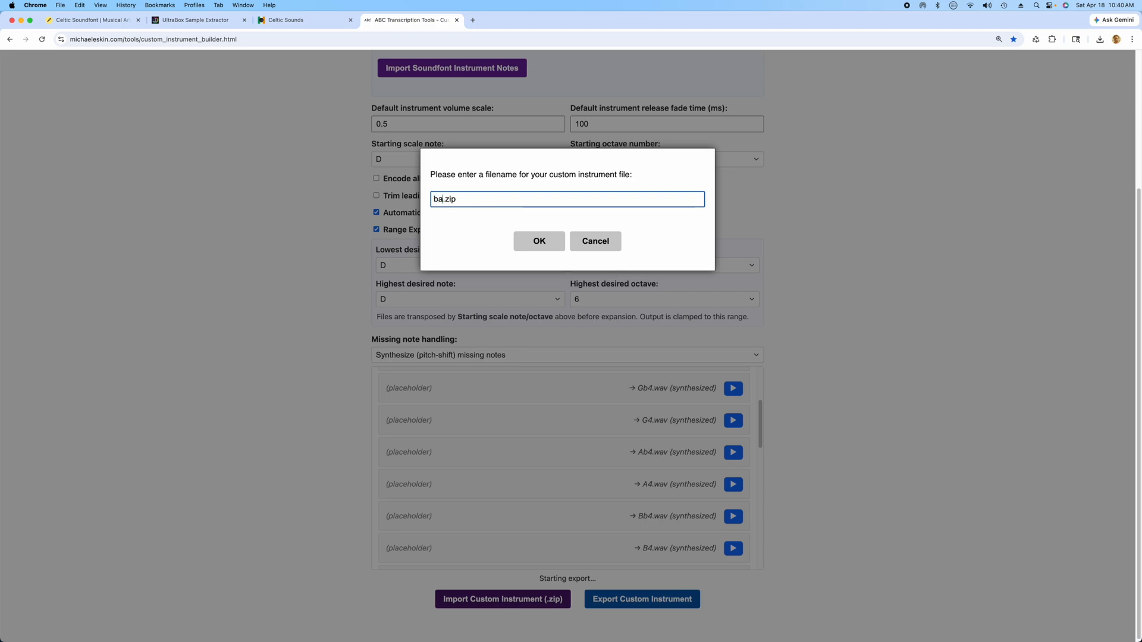
type("ombarde")
left_click(542, 243)
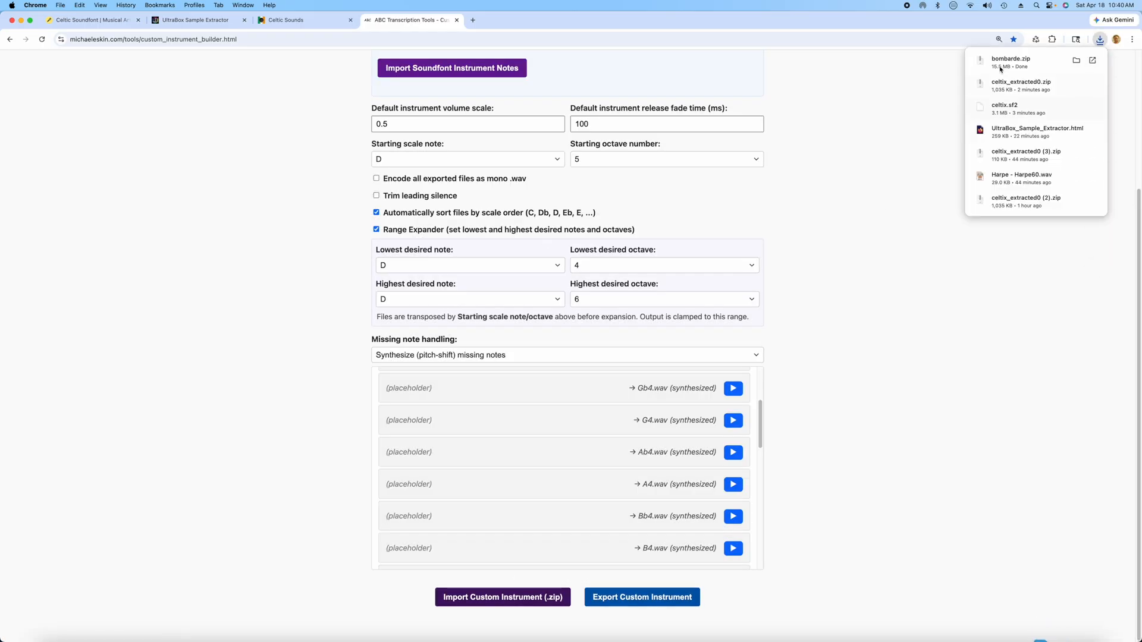
Step: In Celtic Sounds, load bombarde.zip from Downloads as the custom instrument and set the Pitch Bend Down Scale to 1.93
left_click(301, 21)
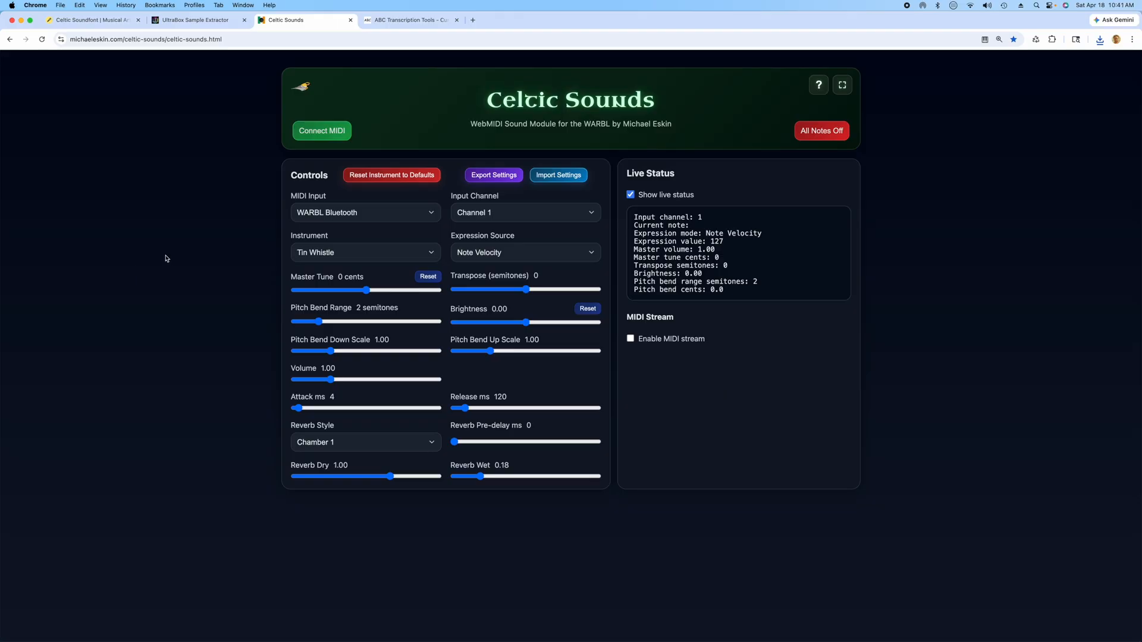
left_click(346, 253)
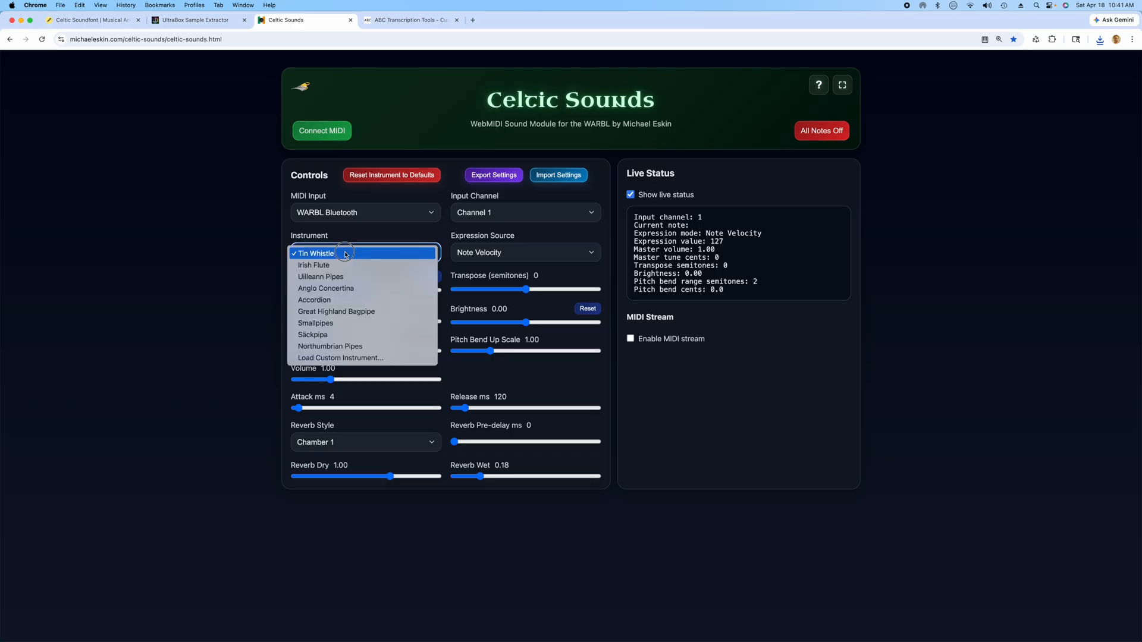
left_click(368, 362)
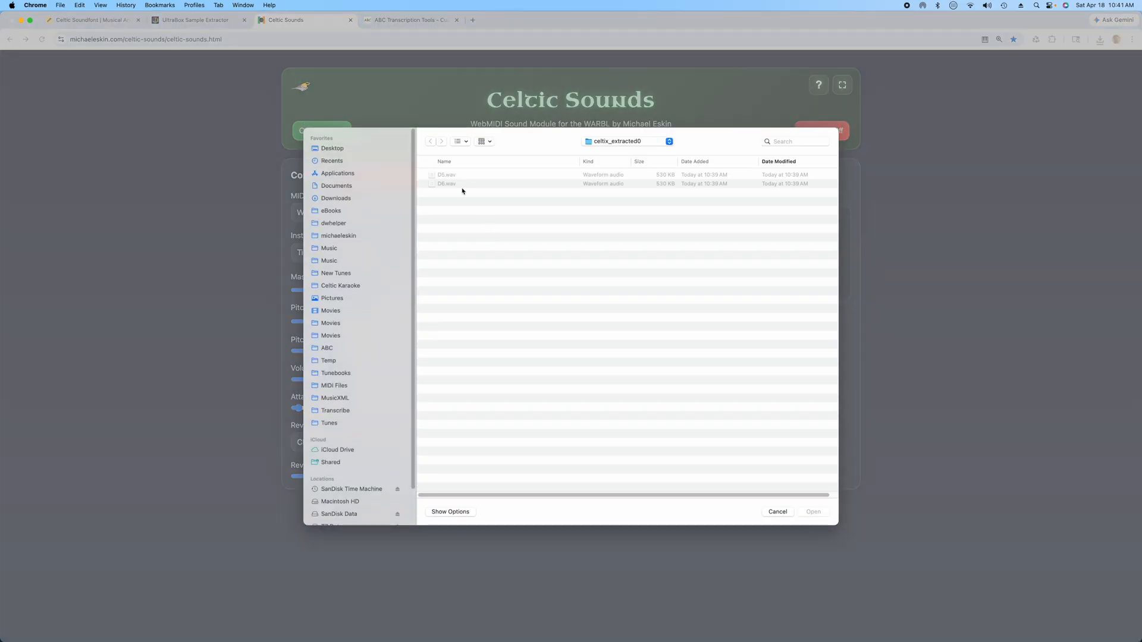
left_click(339, 199)
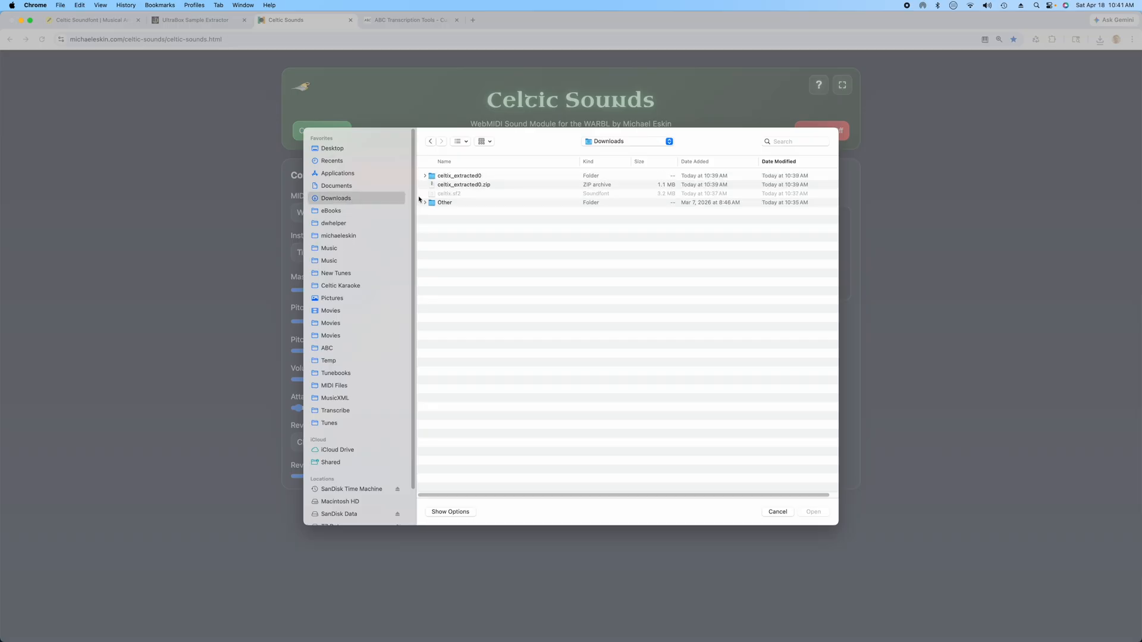
double_click(455, 175)
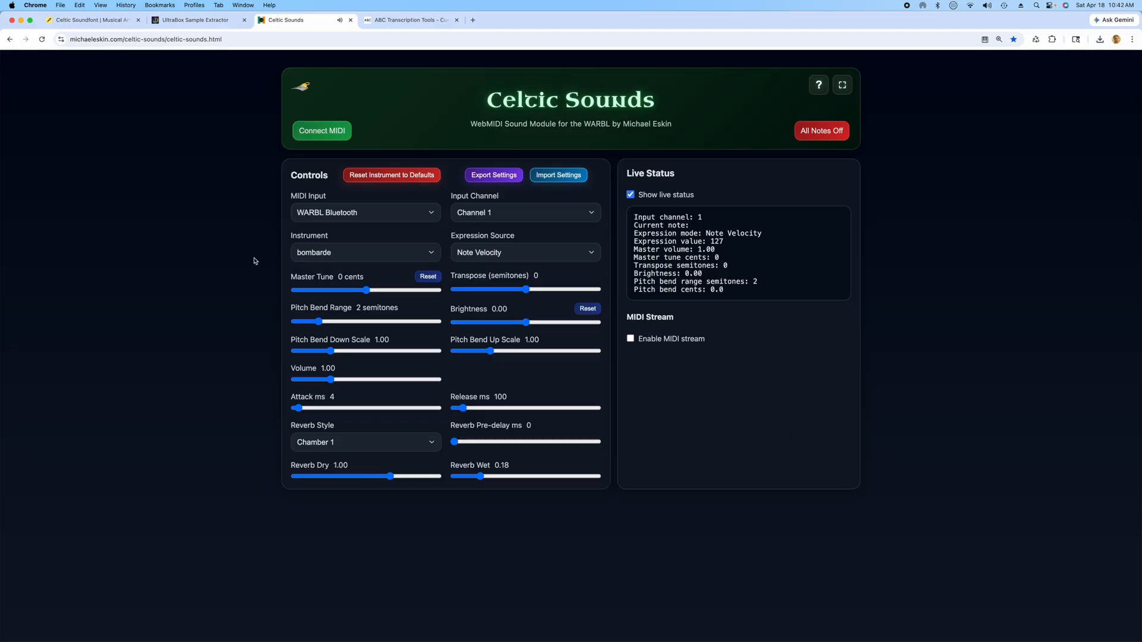
left_click_drag(331, 352, 365, 353)
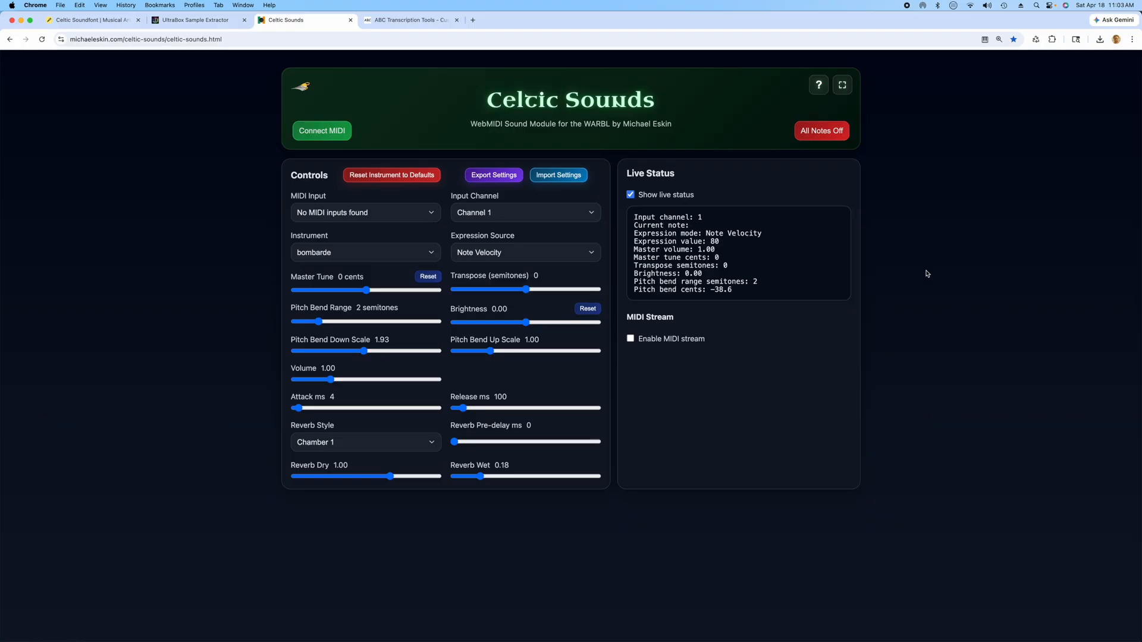
Step: Open the ABC Transcription Tools editor at michaeleskin.com/abctools/abctools.html in a new browser tab
left_click(473, 20)
type("abc")
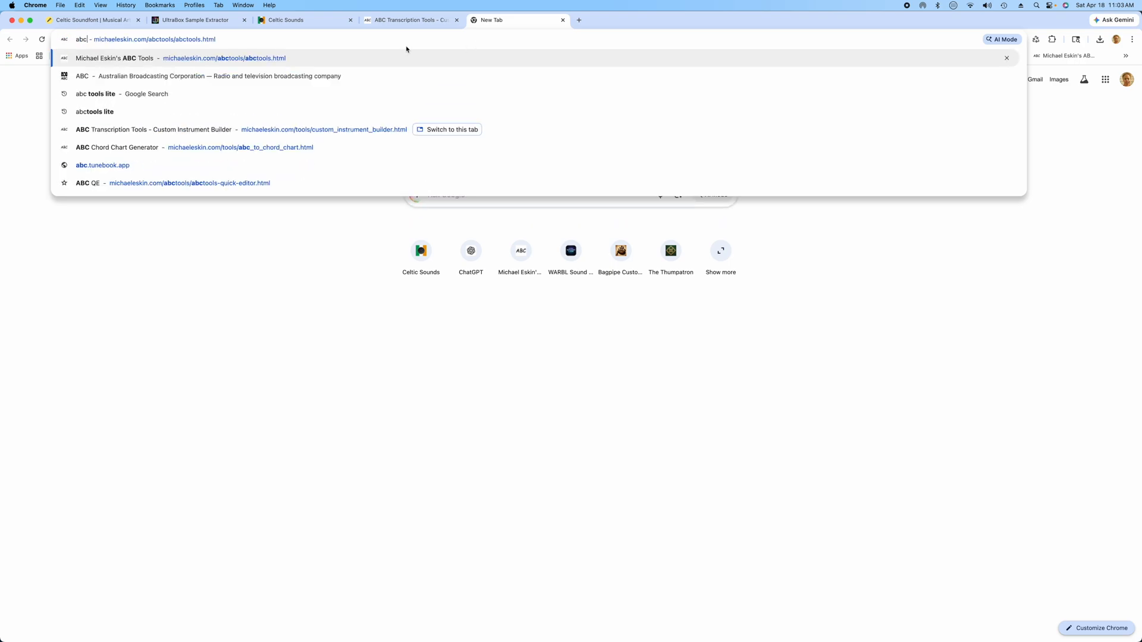
left_click(267, 63)
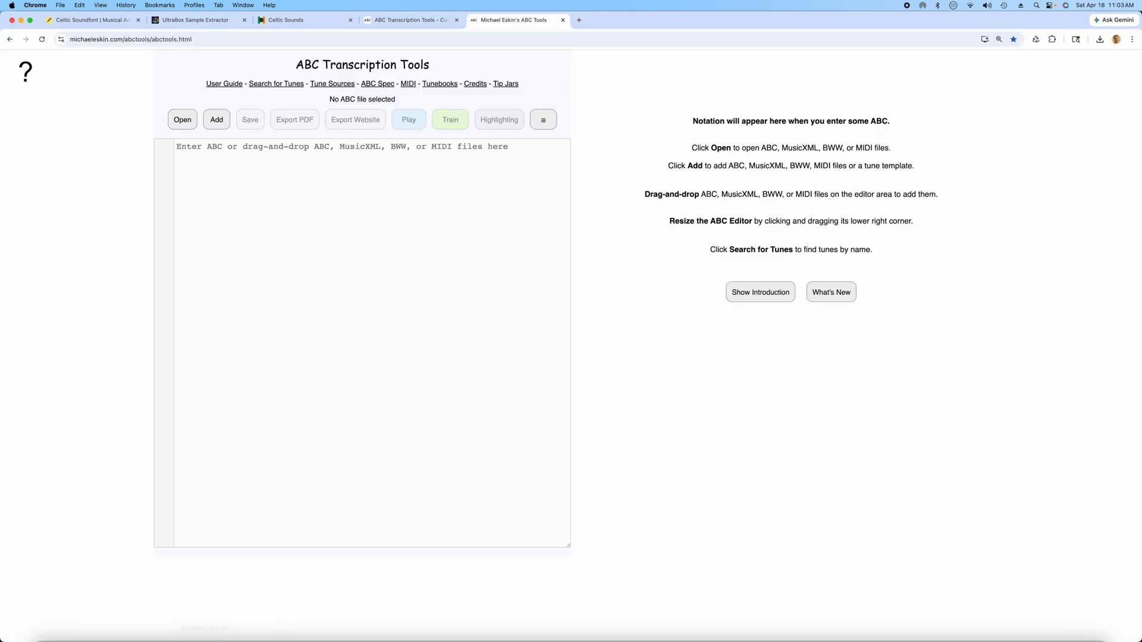
Step: Load bombarde.zip from the Downloads folder into the ABC Transcription Tools editor as a custom instrument
left_click(34, 630)
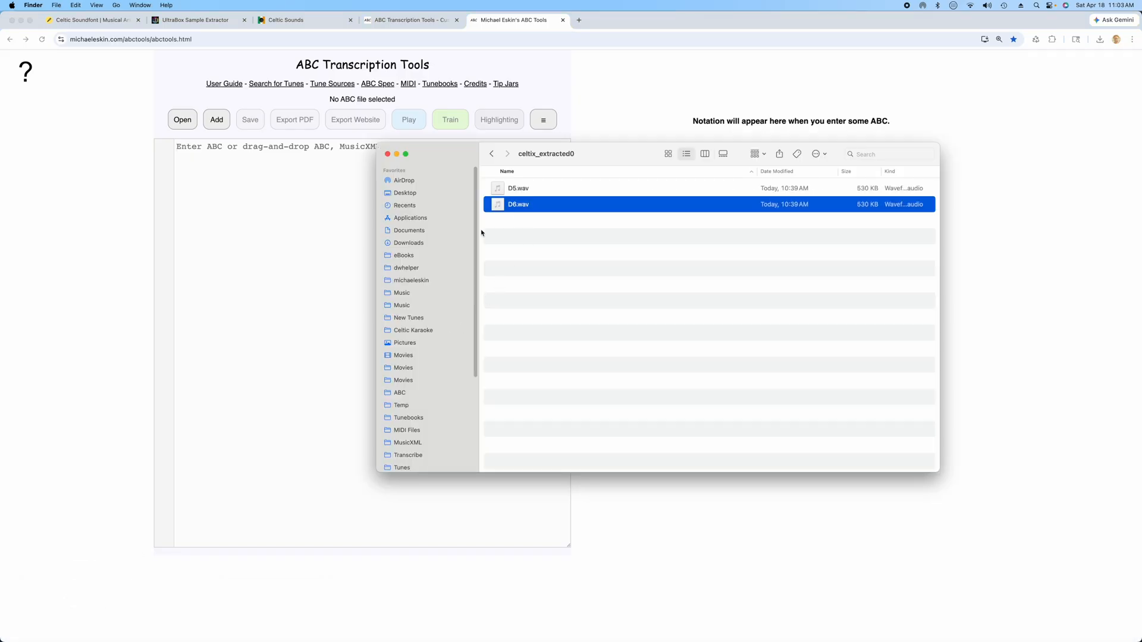
left_click(398, 242)
left_click_drag(539, 189, 388, 298)
left_click_drag(415, 249, 434, 156)
left_click(589, 392)
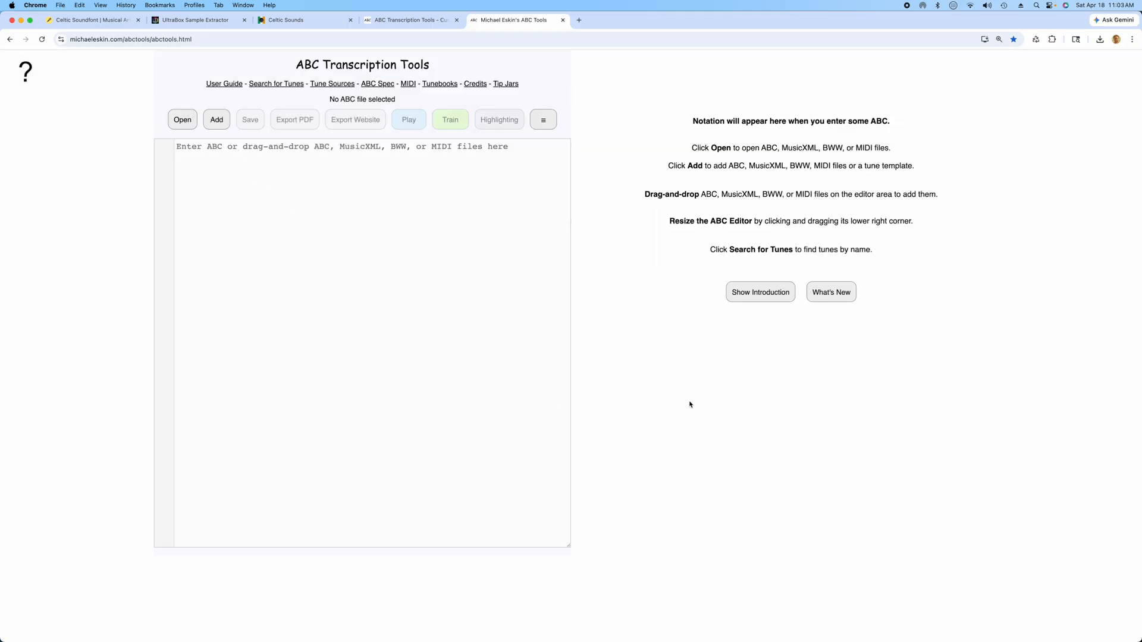
Step: Add the example reel Cooley's to the editor
left_click(217, 120)
left_click(513, 291)
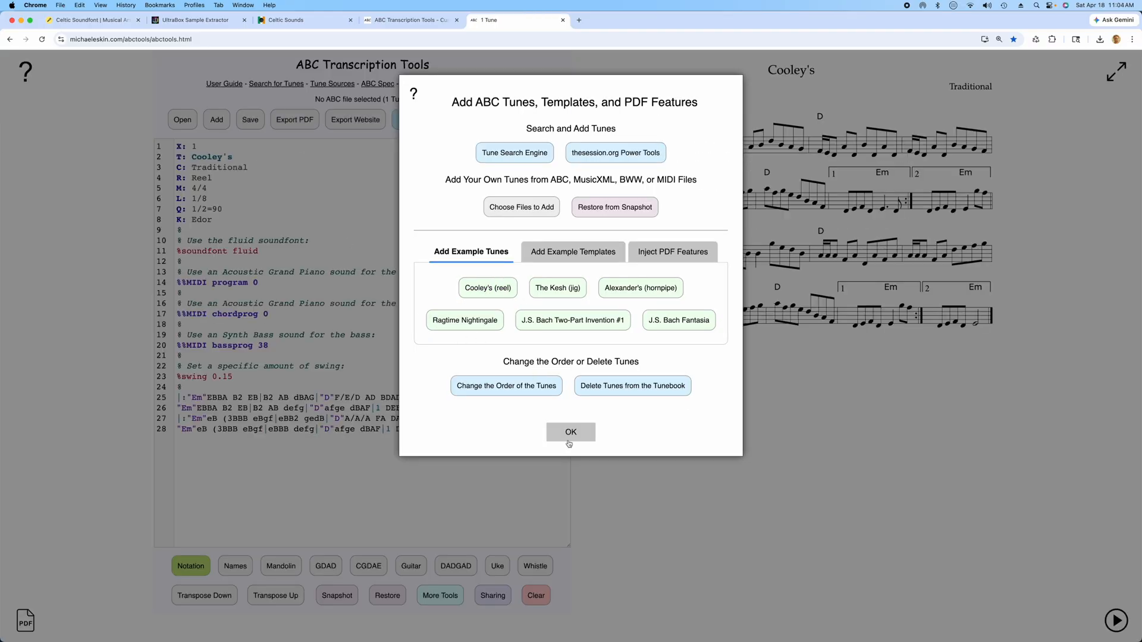
left_click(569, 439)
Step: Set the melody's MIDI program in the Cooley's ABC text to custom1
left_click(271, 286)
key("BackSpace")
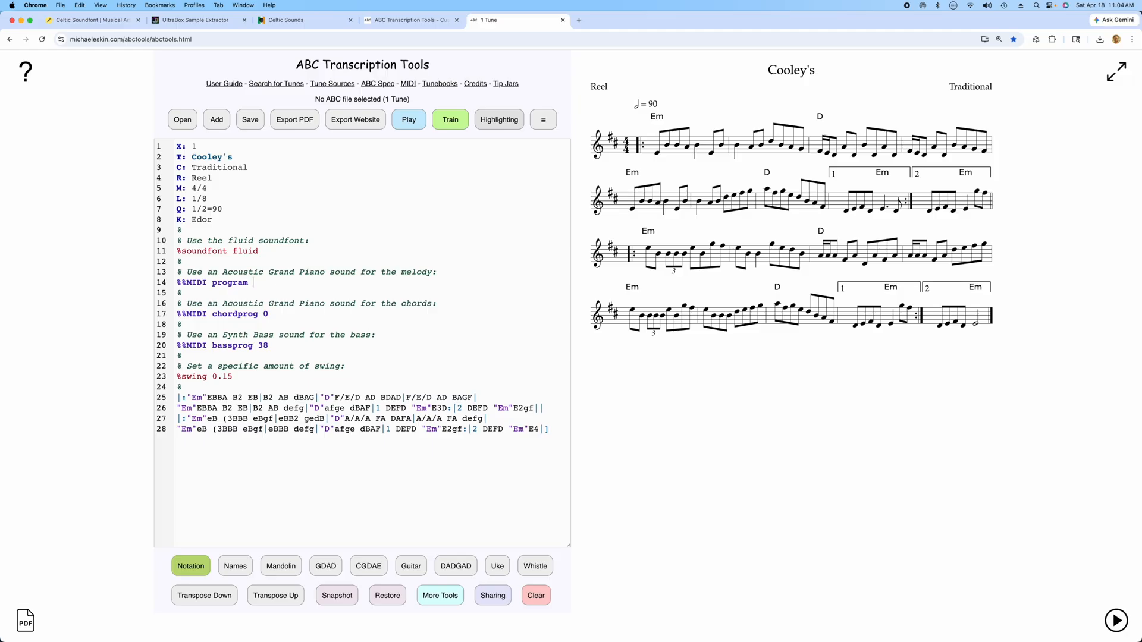
type("custom1")
Step: Strip the chords from Cooley's
left_click(441, 598)
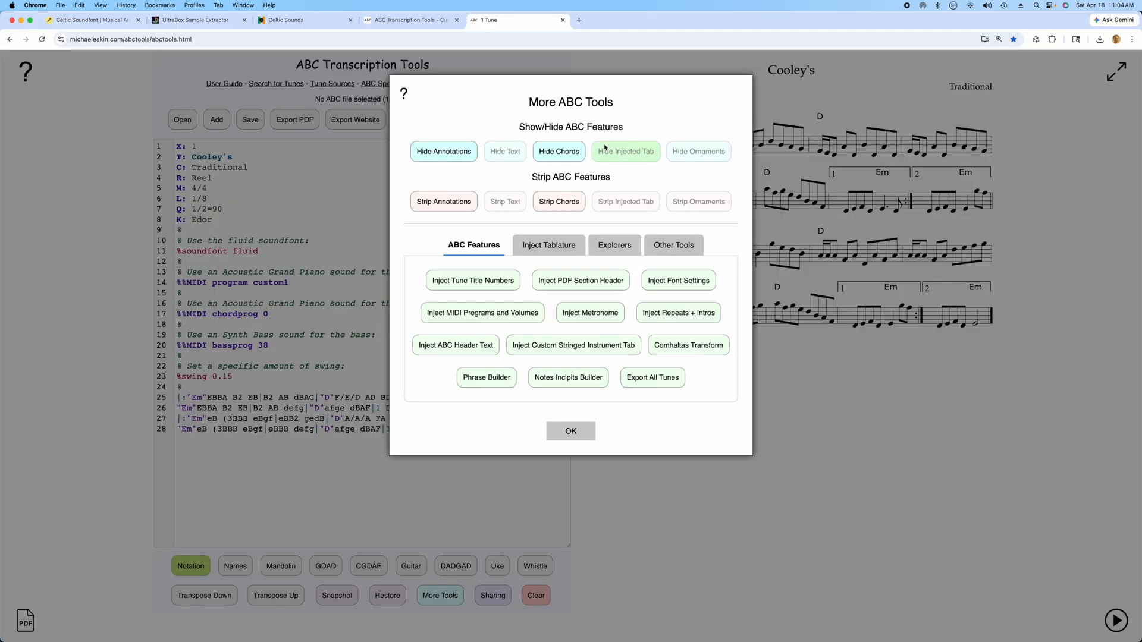
left_click(559, 201)
left_click(587, 441)
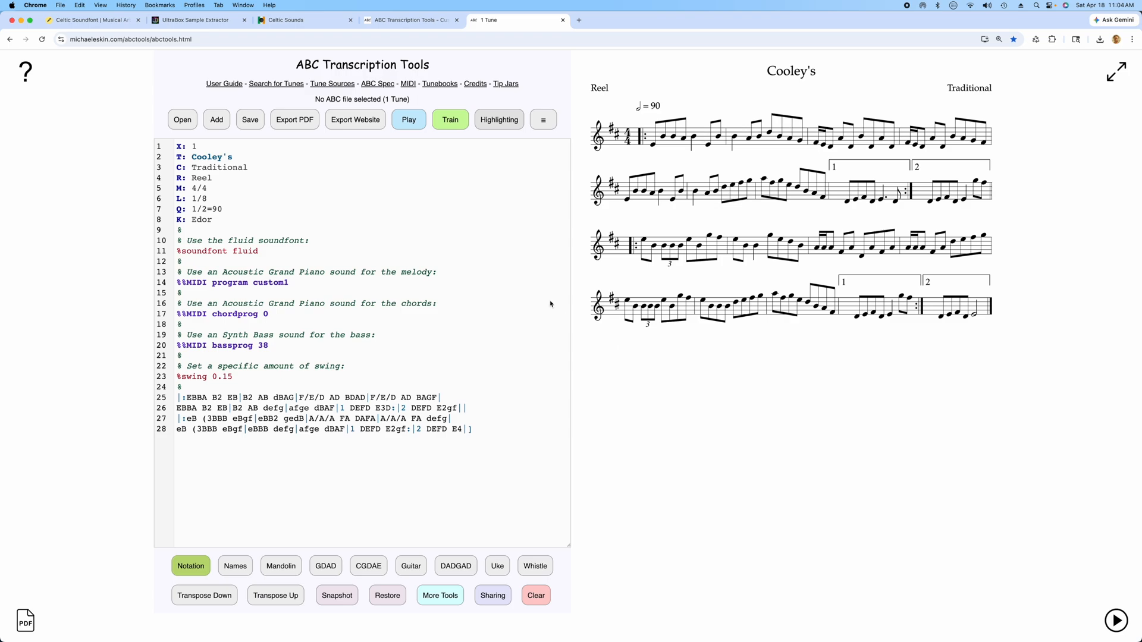
Step: Play part of Cooley's to hear the custom instrument, close the player and return to Celtic Sounds
left_click(410, 120)
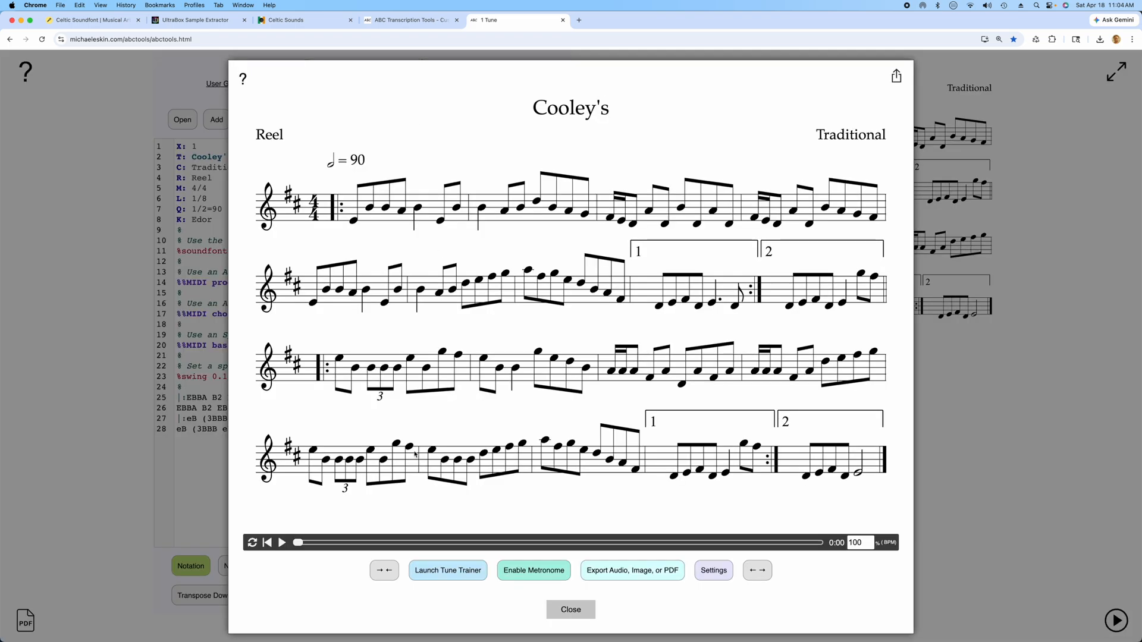
left_click(285, 544)
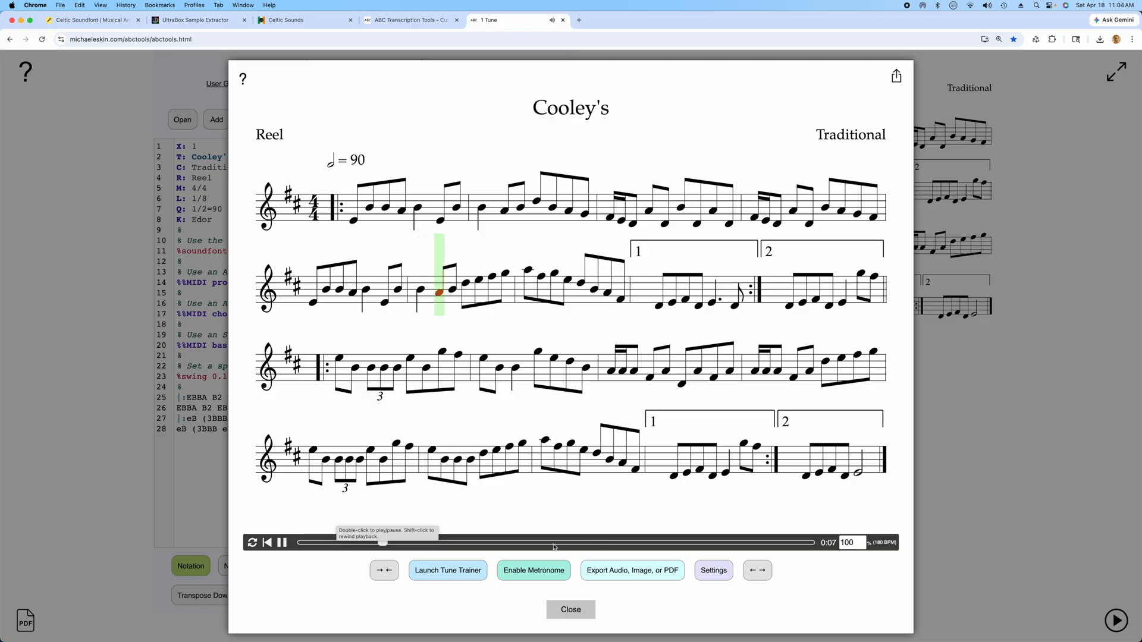
left_click(283, 542)
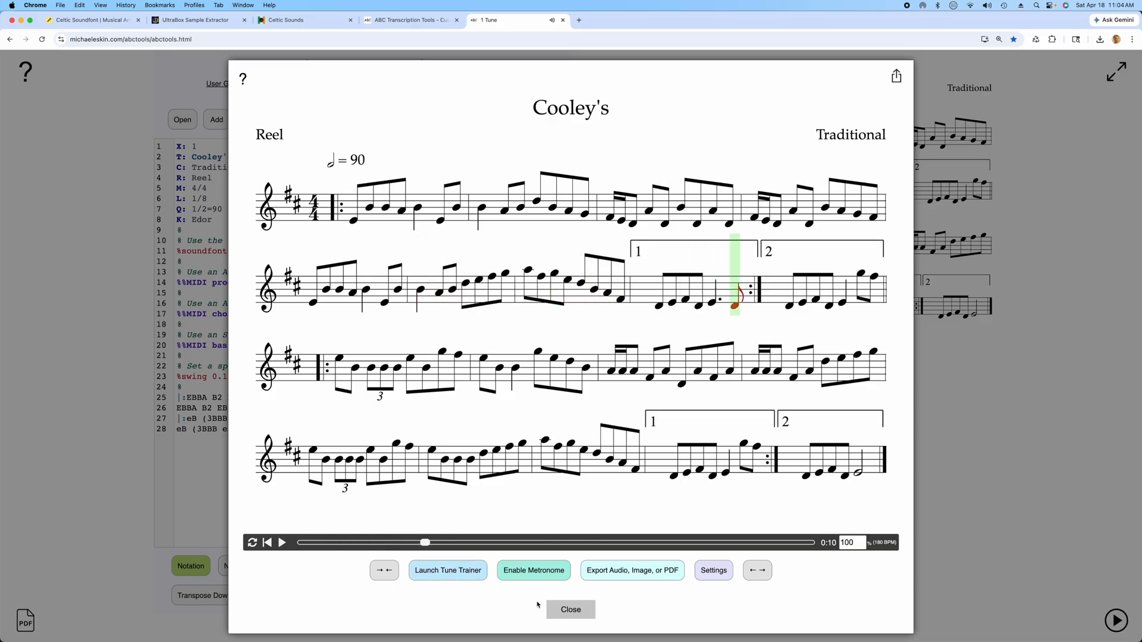
left_click(569, 608)
left_click(301, 23)
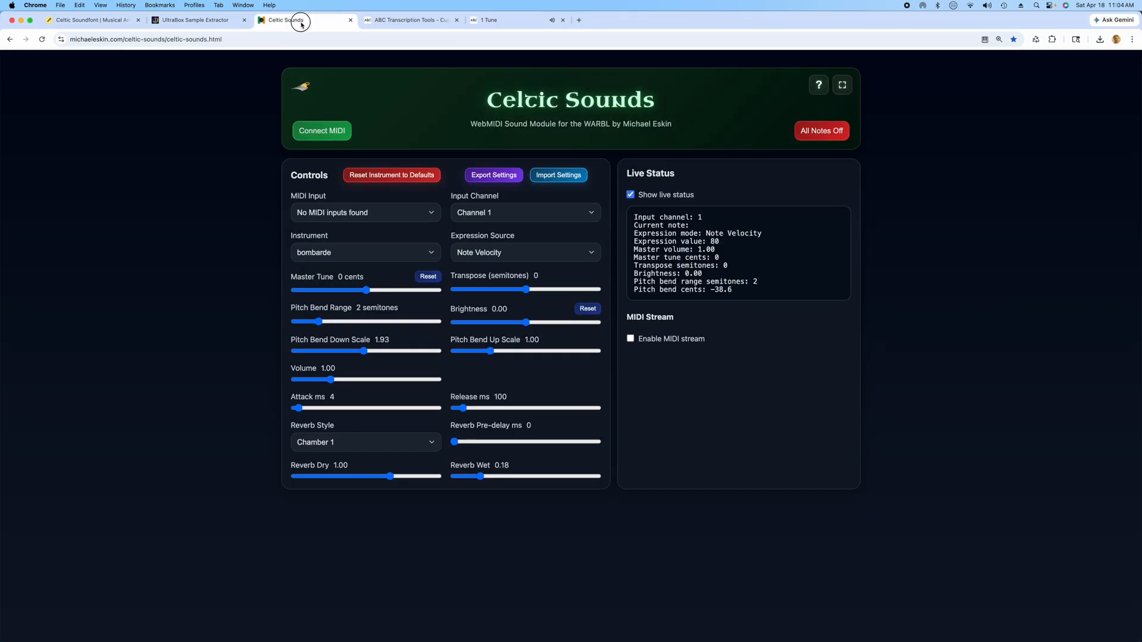